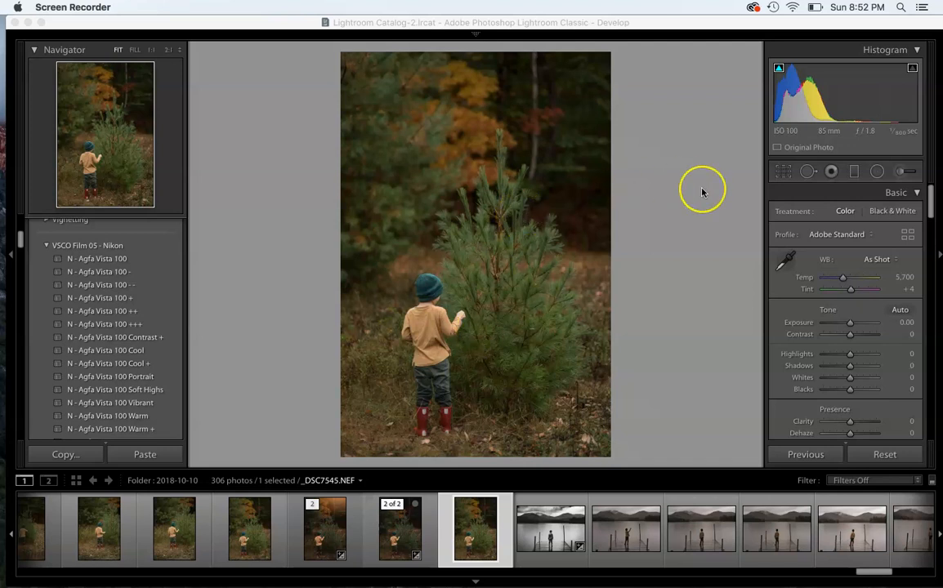
{"action": "left_click", "coordinate": [931, 206]}
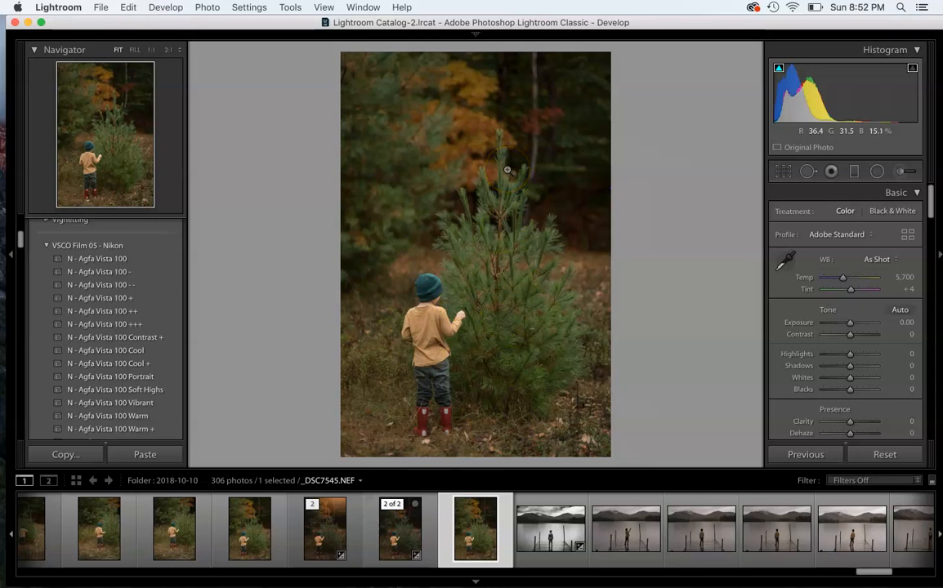
{"action": "left_click", "coordinate": [128, 7]}
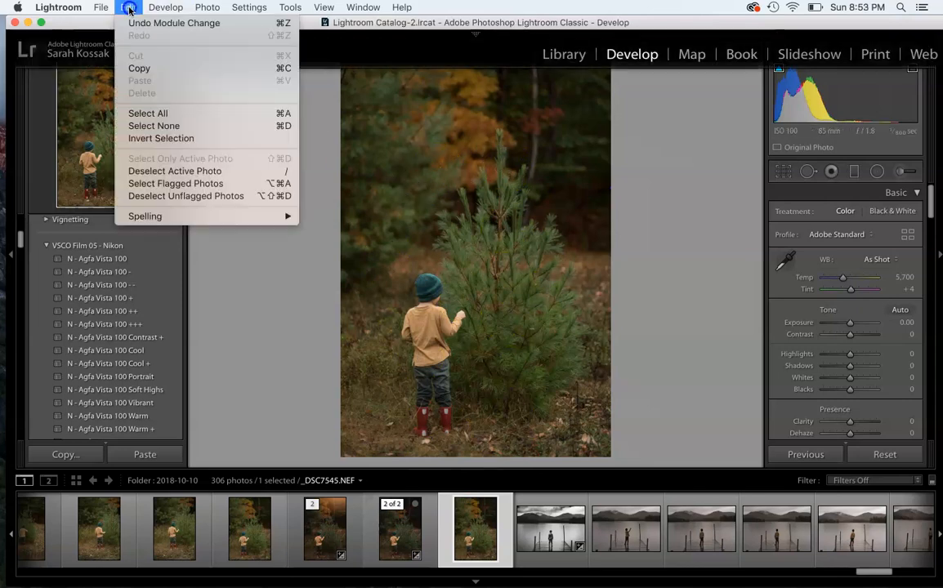
{"action": "left_click", "coordinate": [128, 22]}
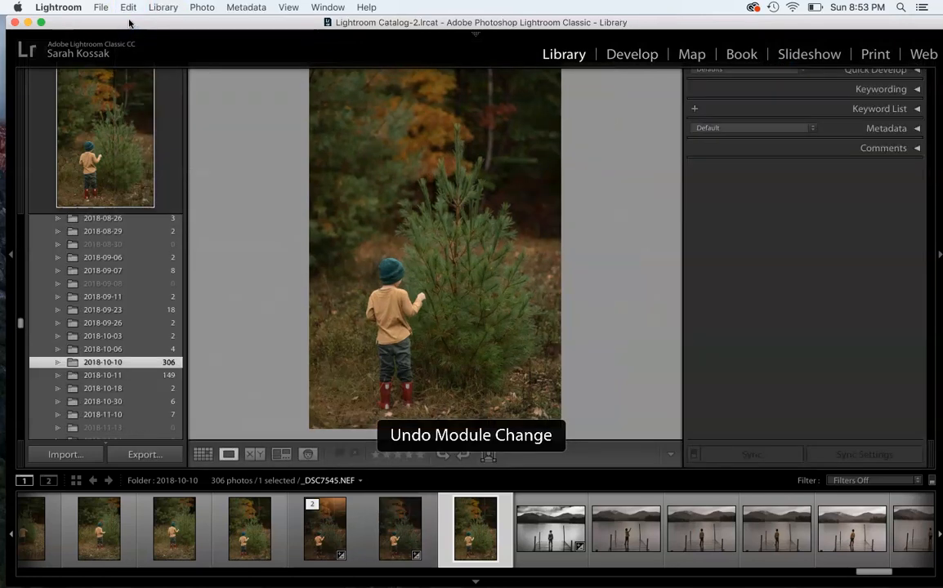
{"action": "left_click", "coordinate": [630, 55]}
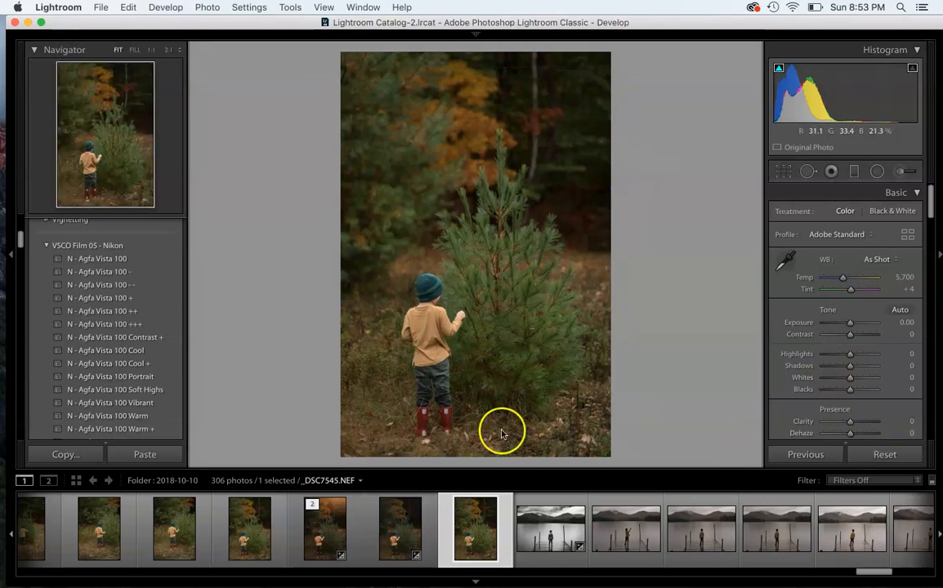
Step: View the finished reference edit _DSC7544-Edit.tif and return to the unedited _DSC7545.NEF
{"action": "left_click", "coordinate": [334, 541]}
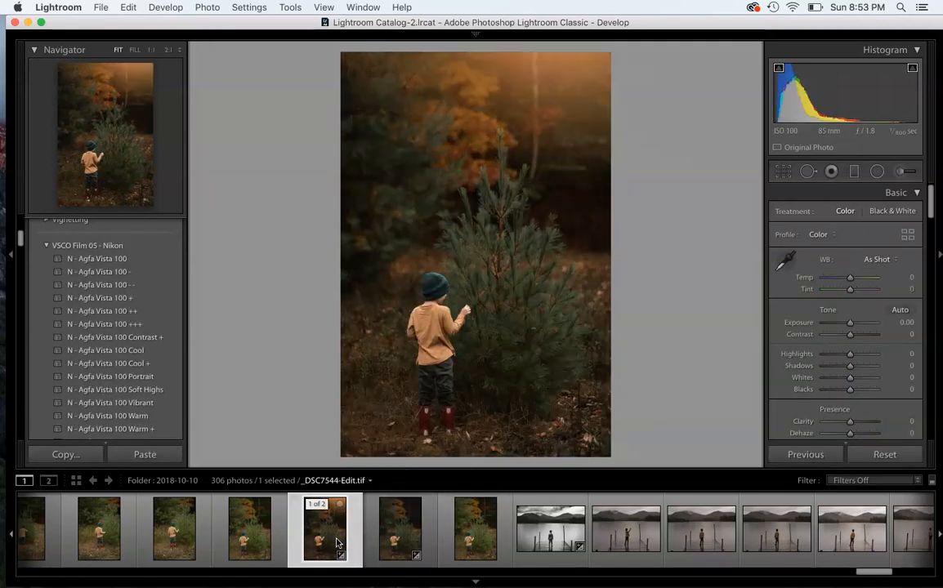
{"action": "left_click", "coordinate": [465, 546]}
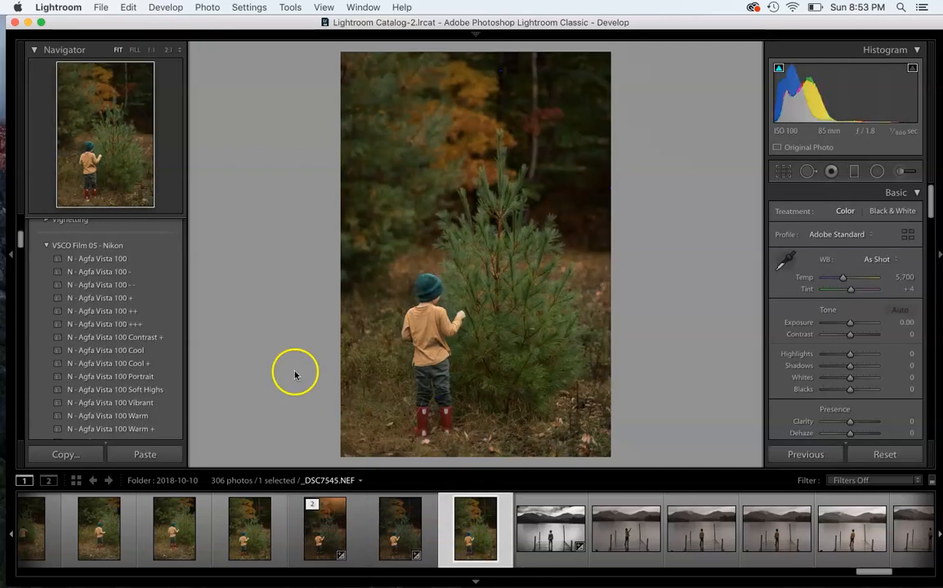
Step: Apply the My Go To preset to _DSC7545.NEF and reset its Blacks to 0
{"action": "left_click_drag", "start_coordinate": [20, 242], "coordinate": [21, 425]}
{"action": "left_click", "coordinate": [82, 387]}
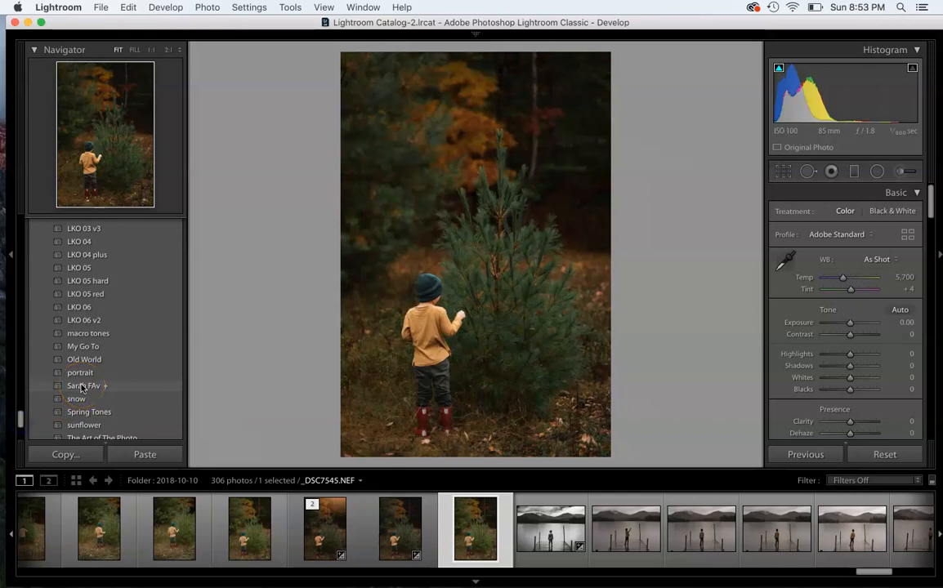
{"action": "left_click", "coordinate": [82, 351]}
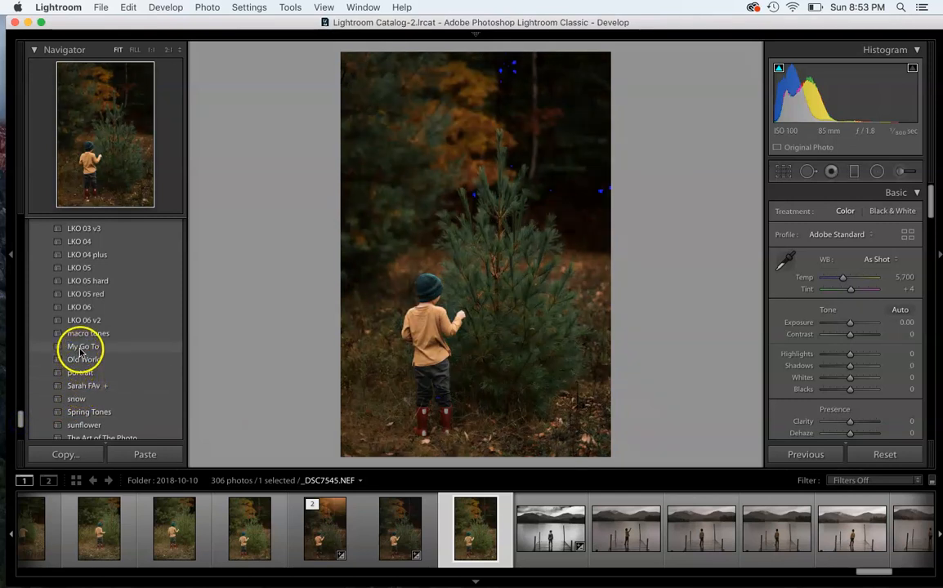
{"action": "left_click", "coordinate": [80, 348]}
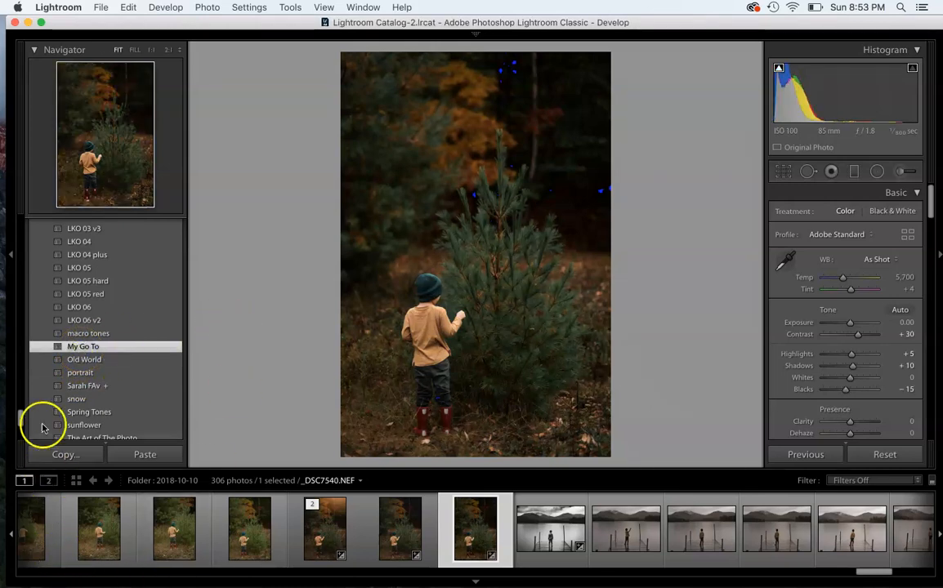
{"action": "left_click_drag", "start_coordinate": [17, 415], "coordinate": [38, 189]}
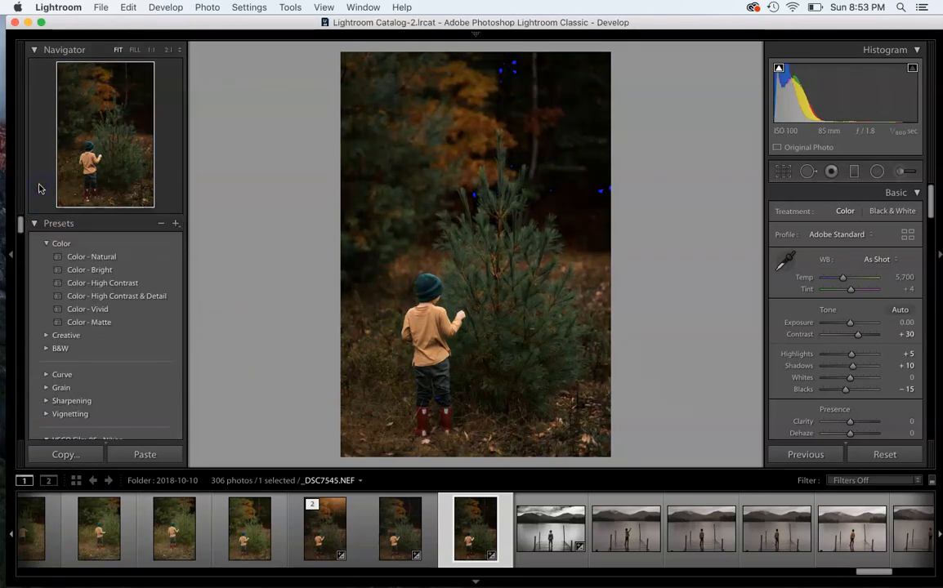
{"action": "double_click", "coordinate": [811, 395]}
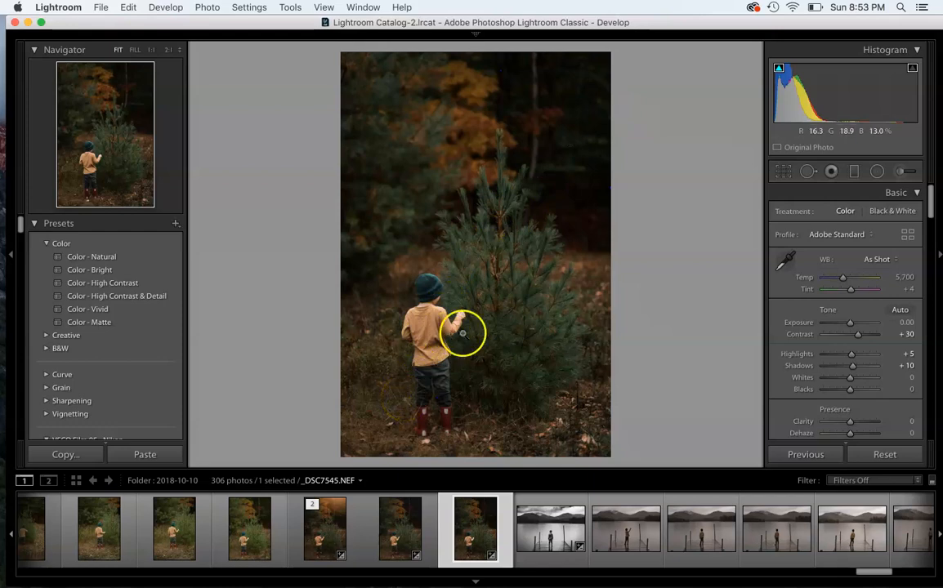
Step: Send _DSC7545.NEF to Photoshop CC 2018 for editing and close the other open document, _DSC3961-Edit-2.tif
{"action": "left_click", "coordinate": [208, 8]}
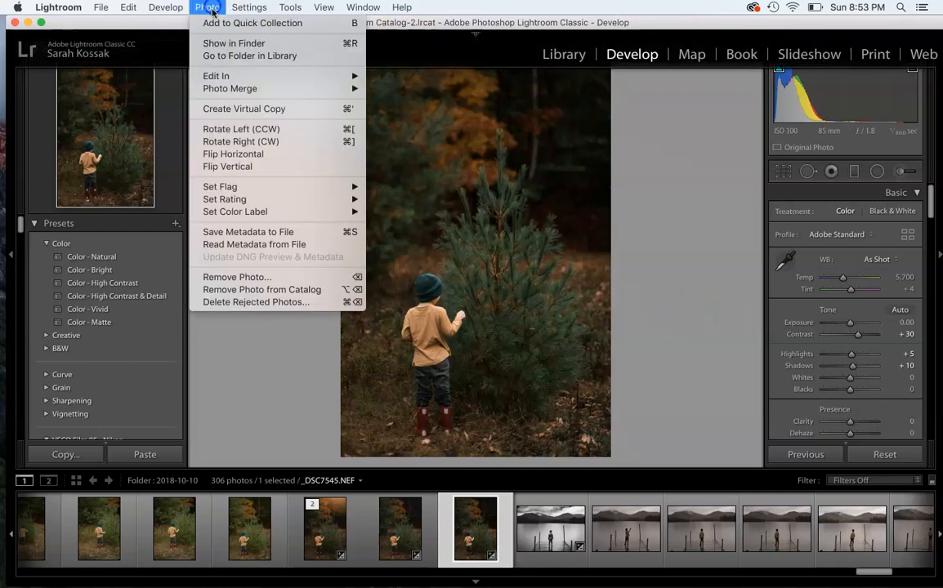
{"action": "left_click", "coordinate": [387, 77]}
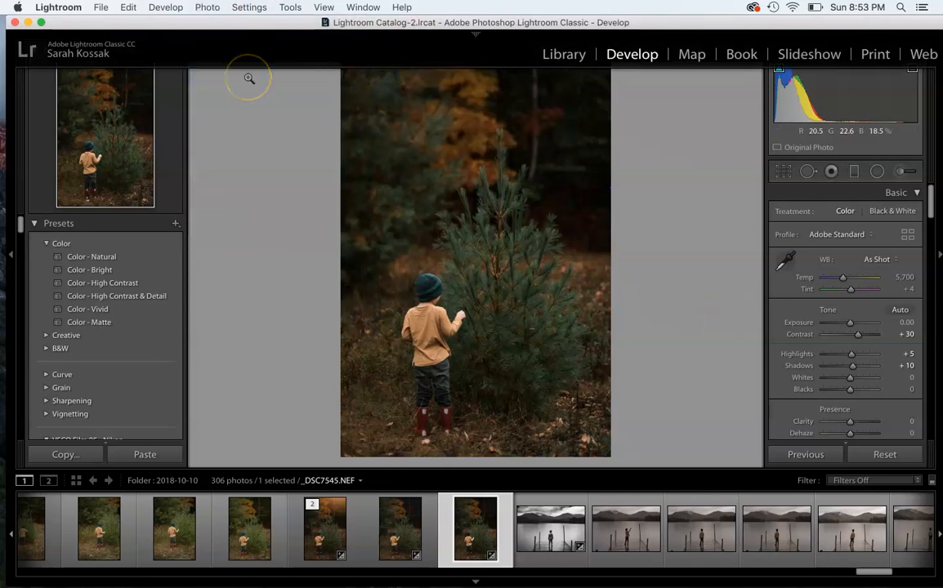
{"action": "left_click", "coordinate": [27, 22]}
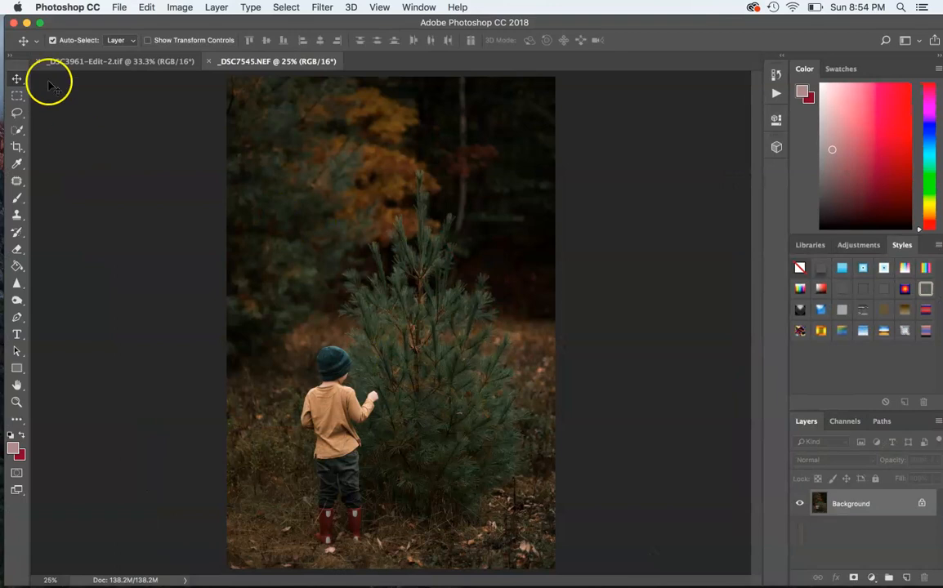
{"action": "left_click", "coordinate": [38, 61]}
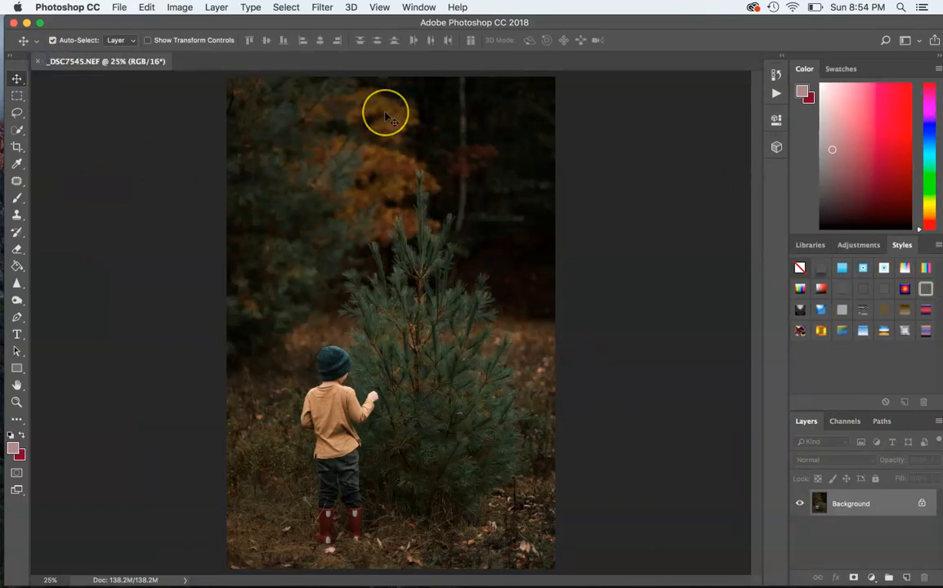
Step: Place Awakening.jpg on the photo from the Lightscaping Overlays folder inside the desktop folder JD Lightscaping Overlays
{"action": "left_click_drag", "start_coordinate": [571, 27], "coordinate": [487, 7]}
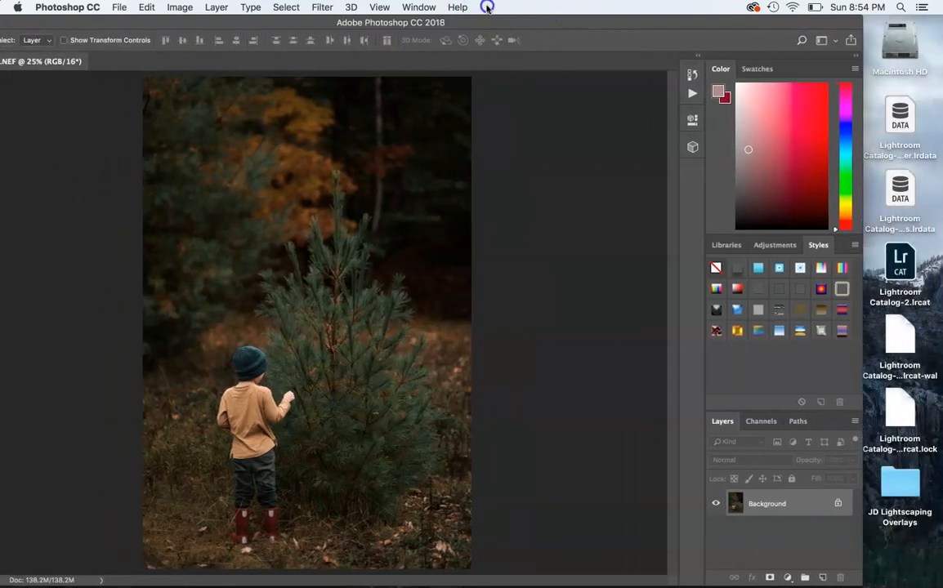
{"action": "double_click", "coordinate": [911, 482]}
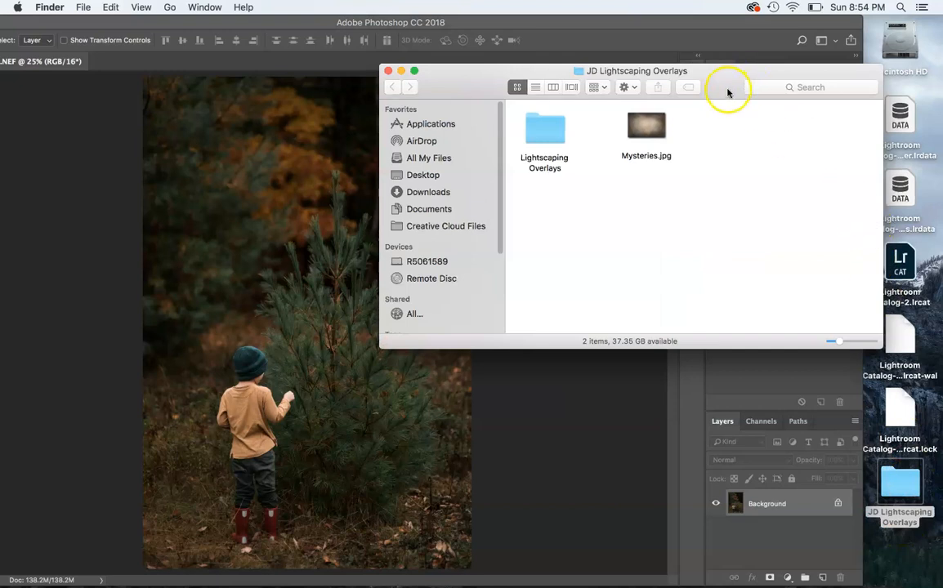
{"action": "left_click_drag", "start_coordinate": [730, 88], "coordinate": [805, 90]}
{"action": "double_click", "coordinate": [625, 127]}
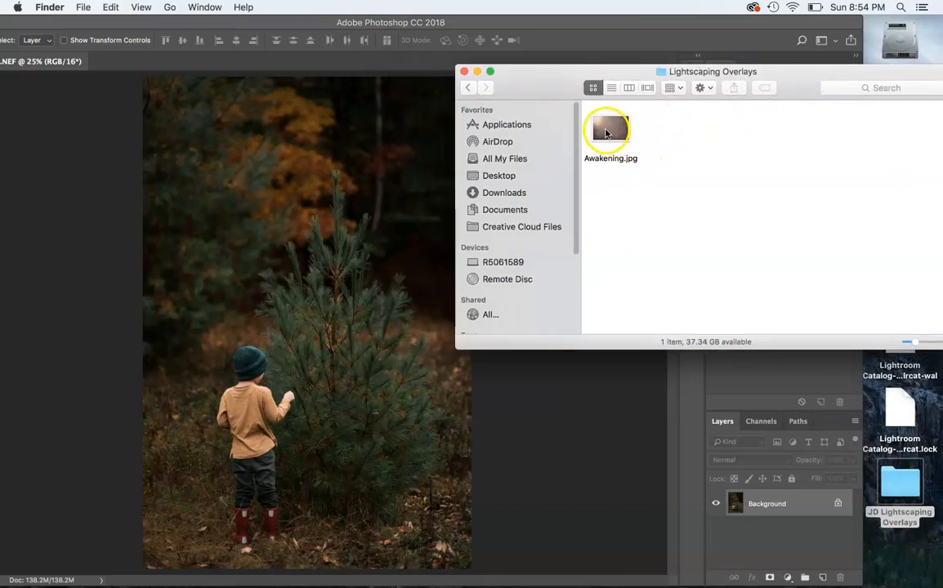
{"action": "left_click_drag", "start_coordinate": [605, 129], "coordinate": [323, 218]}
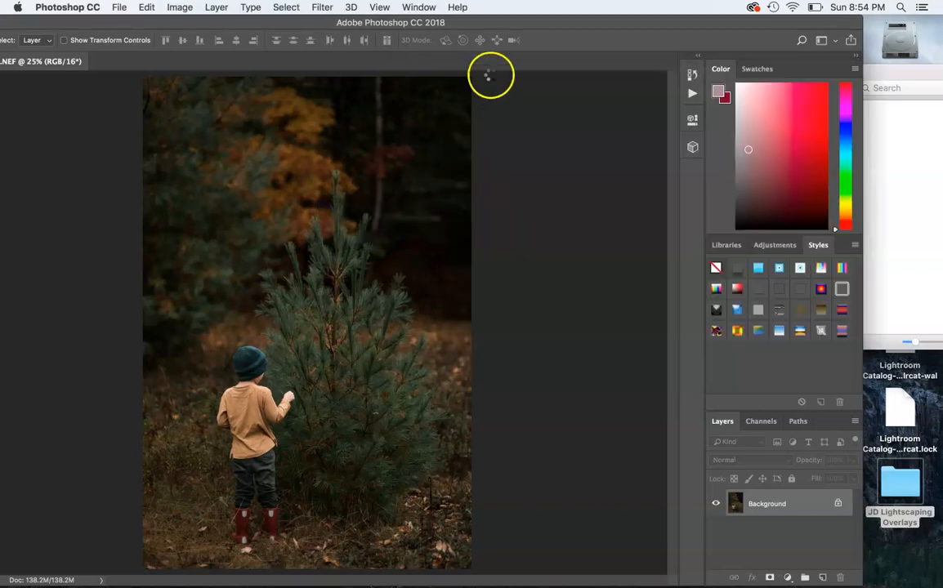
{"action": "left_click_drag", "start_coordinate": [499, 25], "coordinate": [584, 5]}
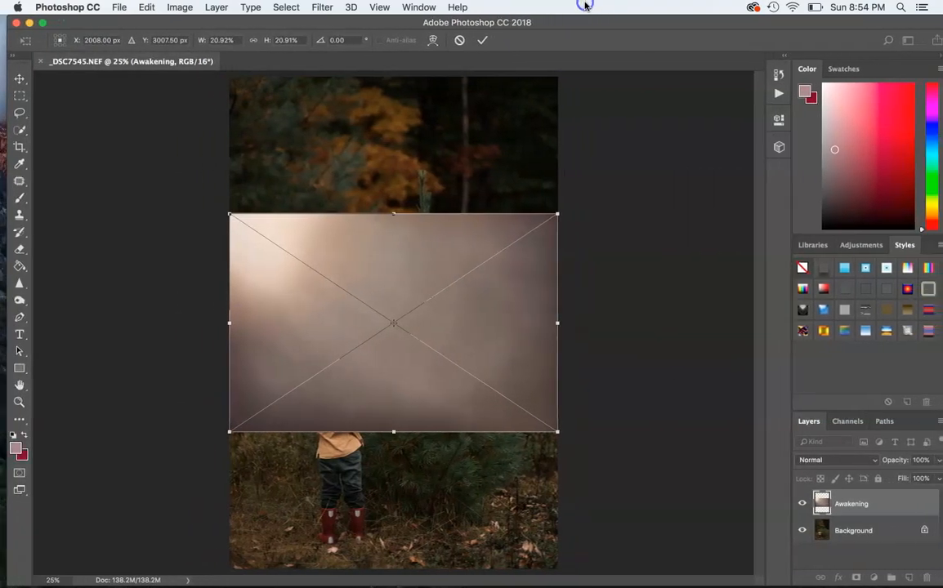
Step: Rotate the Awakening overlay about 90° clockwise, putting its bright corner at the photo's upper right, and stretch it to cover the whole image
{"action": "left_click_drag", "start_coordinate": [567, 240], "coordinate": [461, 463]}
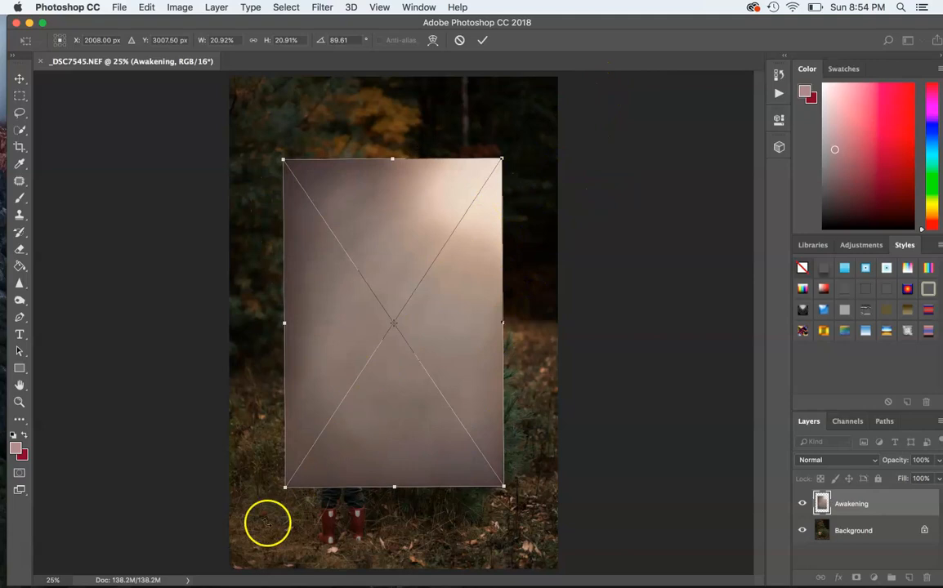
{"action": "left_click_drag", "start_coordinate": [502, 159], "coordinate": [565, 75]}
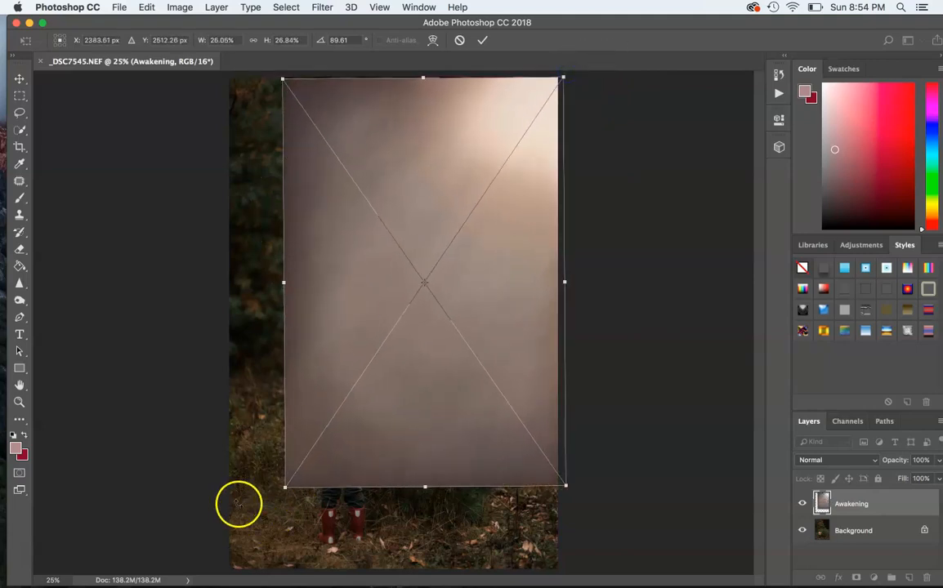
{"action": "left_click_drag", "start_coordinate": [283, 489], "coordinate": [219, 579]}
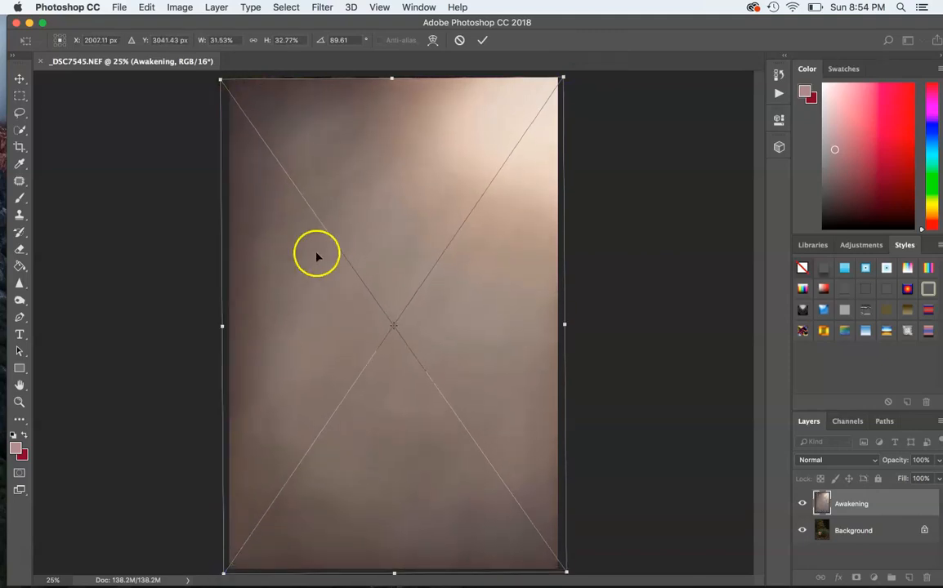
{"action": "left_click_drag", "start_coordinate": [392, 79], "coordinate": [393, 67]}
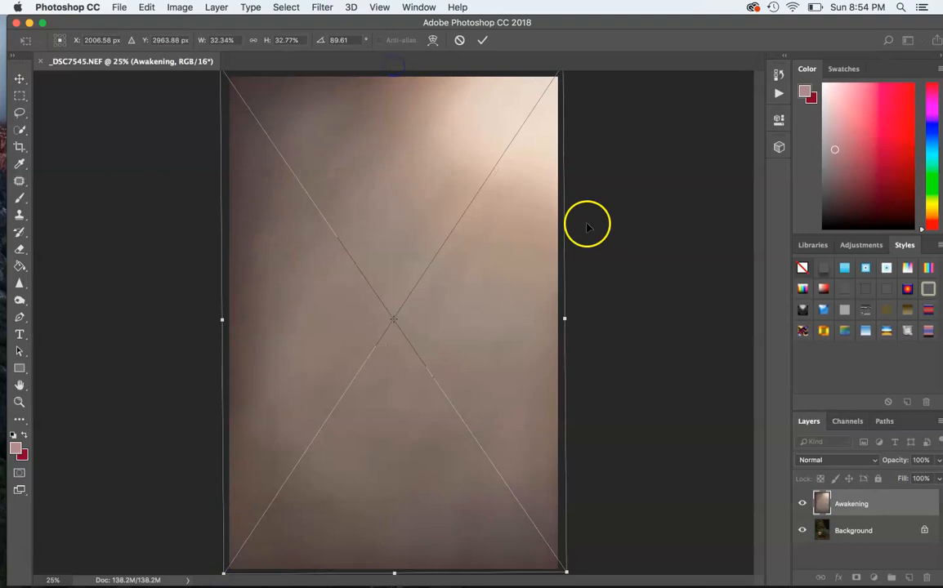
Step: Set the Awakening layer's blend mode to Soft Light
{"action": "left_click", "coordinate": [852, 462]}
{"action": "scroll", "coordinate": [853, 464], "scroll_direction": "down", "scroll_amount": 5}
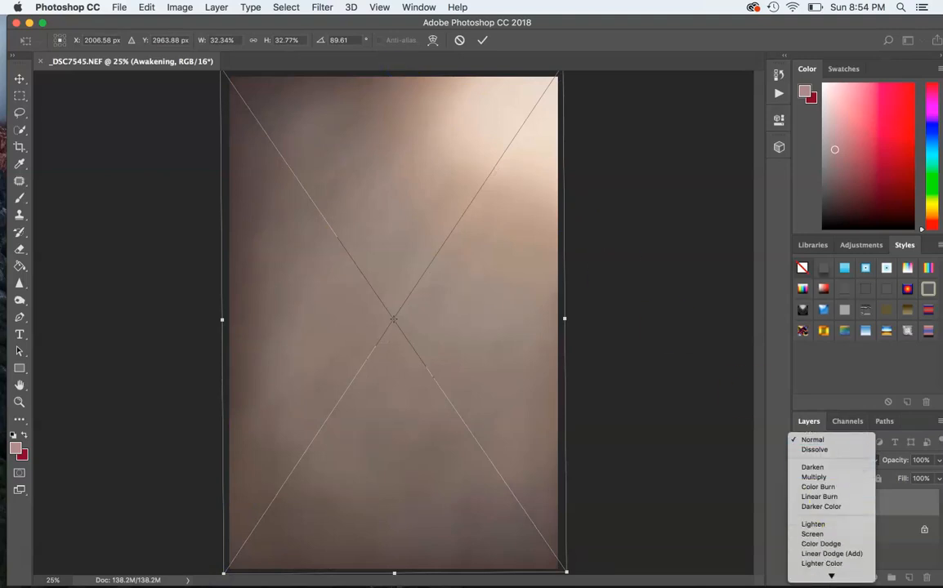
{"action": "left_click", "coordinate": [833, 464]}
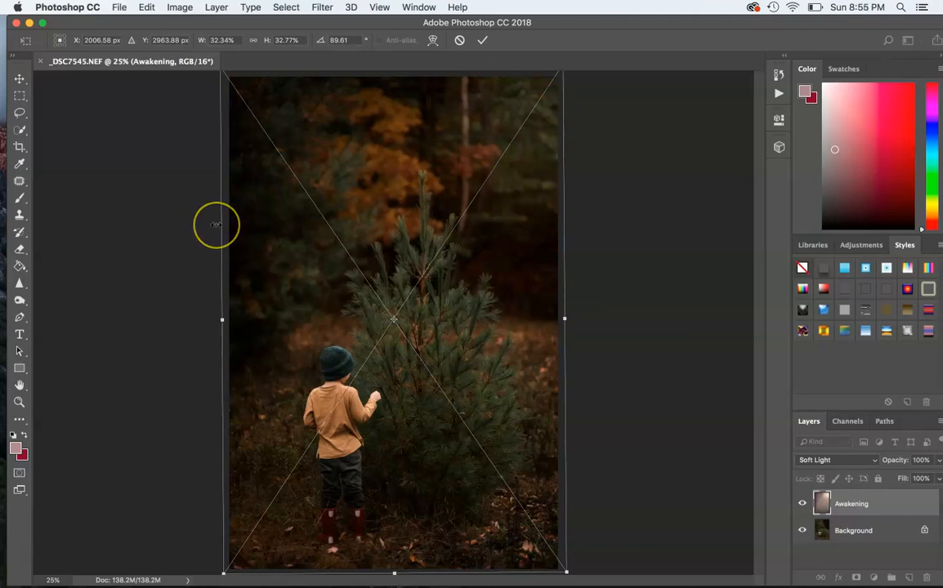
Step: Shift the overlay down and to the left, enlarge it to about 36% width and 35% height to cover the photo, and commit the transform
{"action": "left_click_drag", "start_coordinate": [330, 225], "coordinate": [301, 299]}
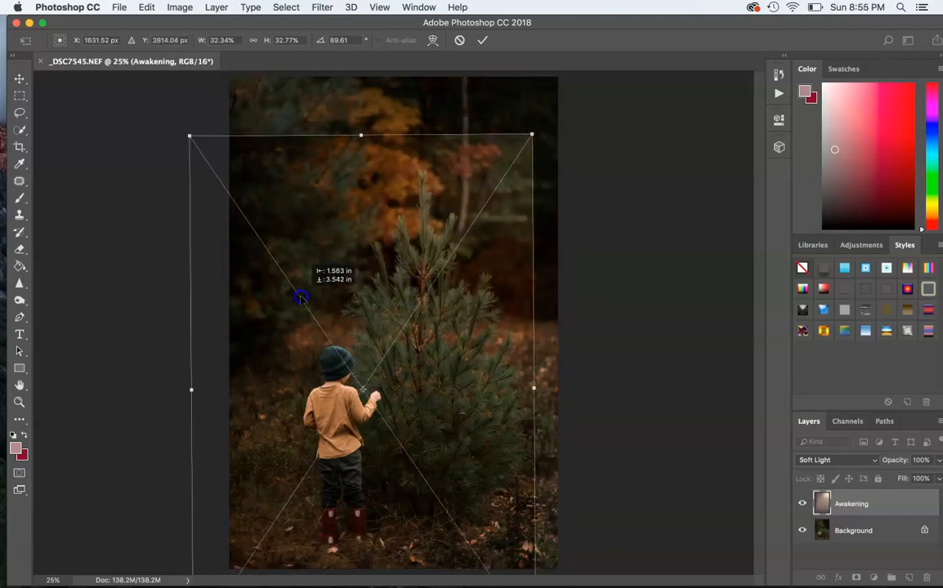
{"action": "left_click_drag", "start_coordinate": [532, 133], "coordinate": [557, 70]}
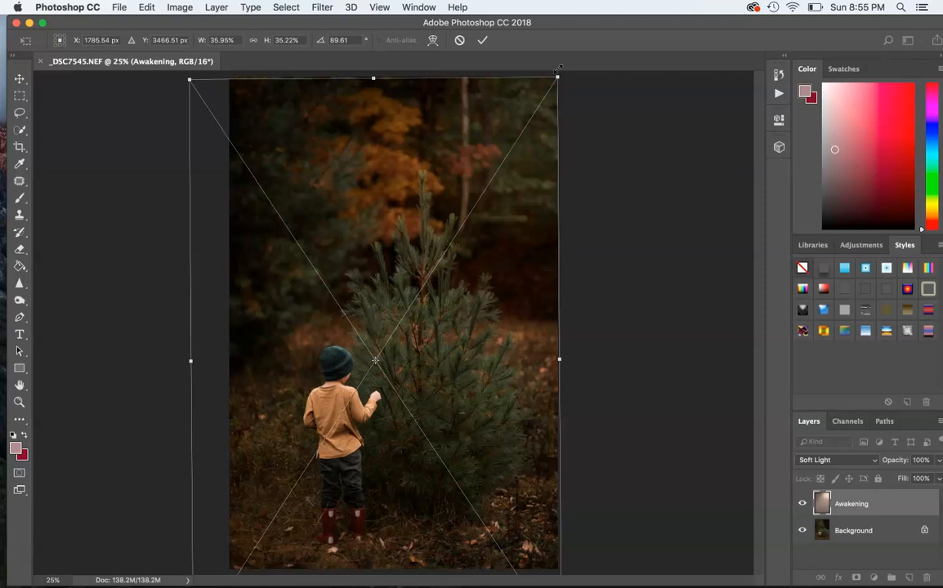
{"action": "left_click", "coordinate": [479, 331]}
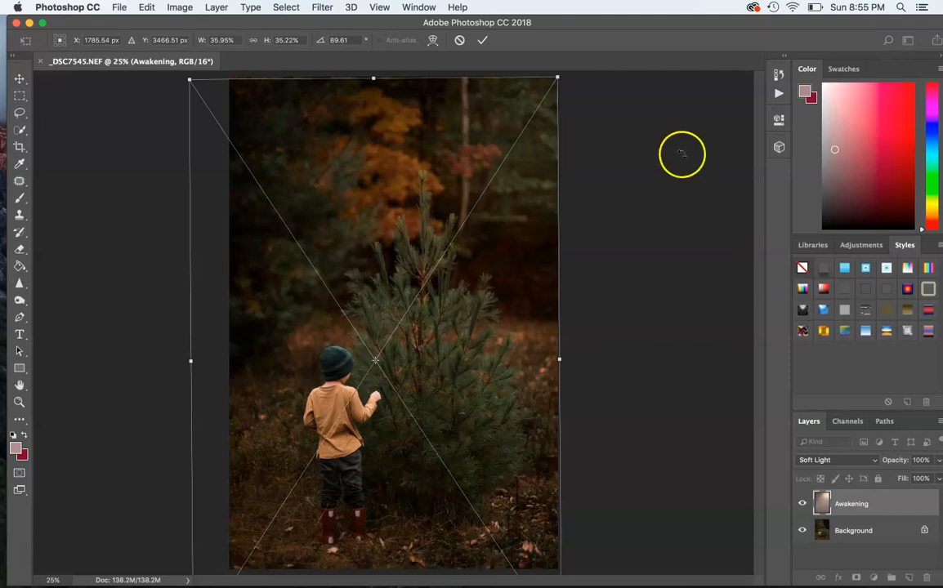
{"action": "left_click_drag", "start_coordinate": [374, 78], "coordinate": [373, 70]}
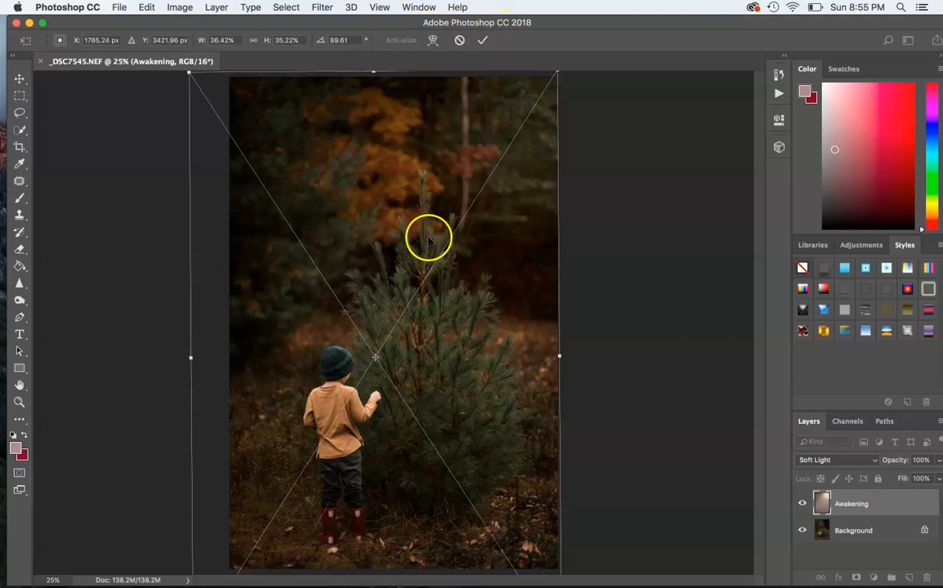
{"action": "left_click", "coordinate": [483, 43]}
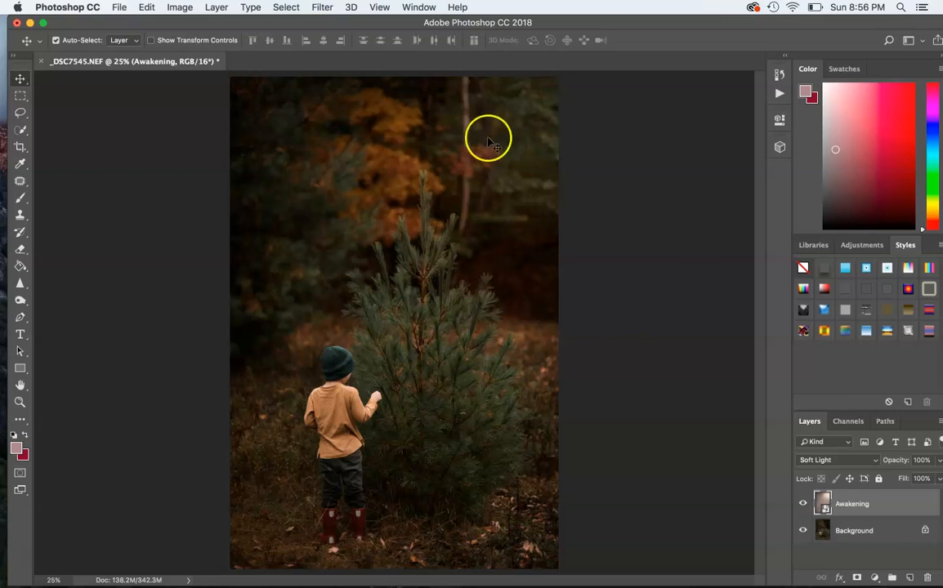
Step: Flatten the Awakening overlay and the photo into a single background layer
{"action": "left_click", "coordinate": [212, 8]}
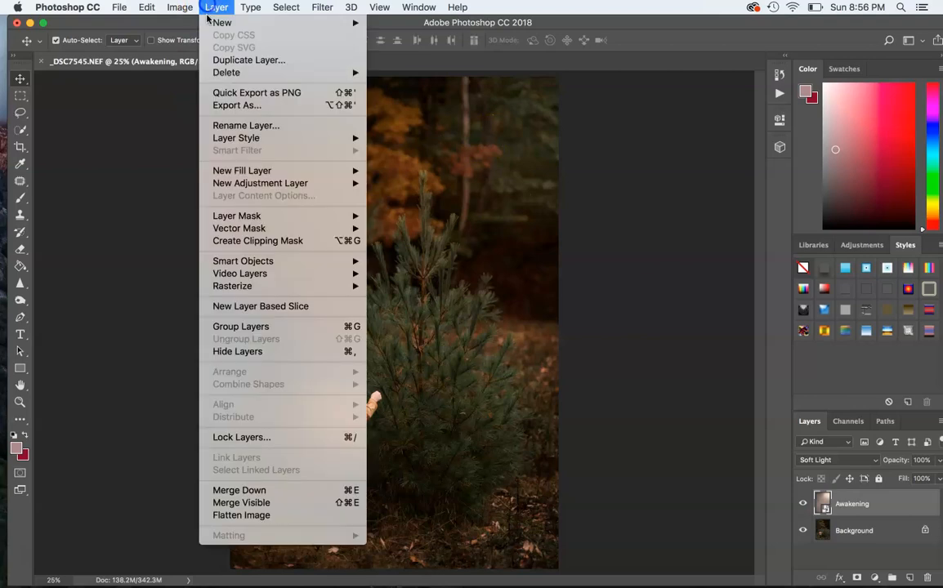
{"action": "left_click", "coordinate": [216, 514]}
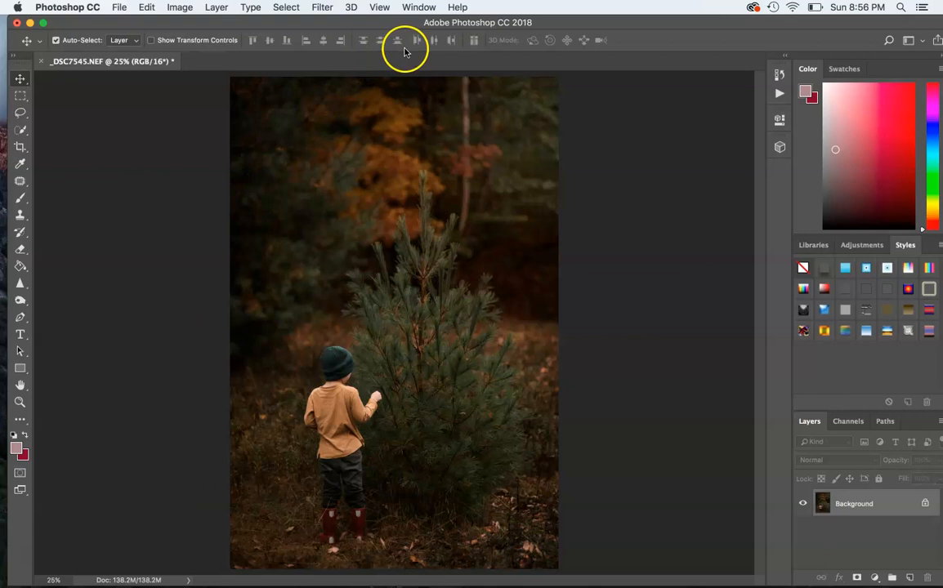
Step: Run the Golden Right Corner Flare action from the JD Lightscaping action set on the photo
{"action": "left_click", "coordinate": [419, 6]}
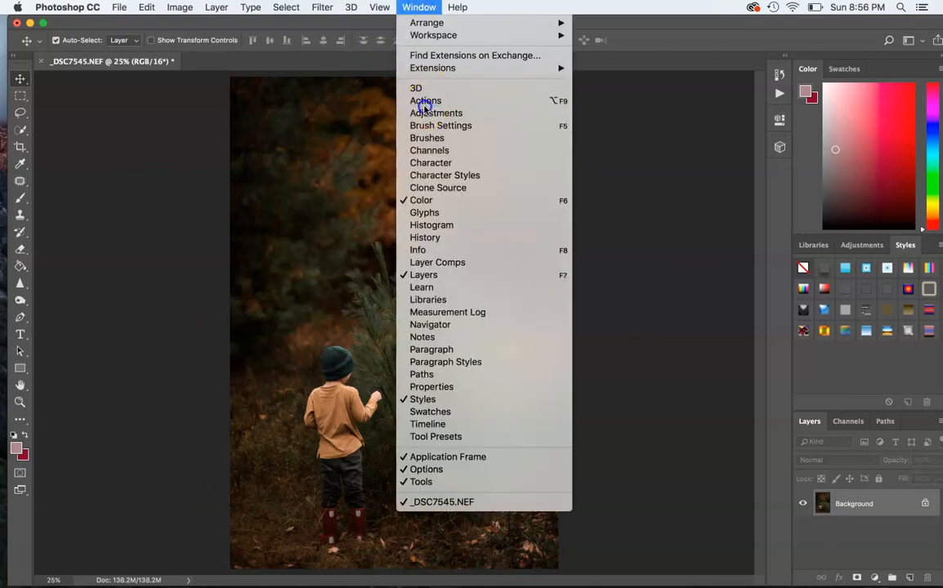
{"action": "left_click", "coordinate": [422, 99]}
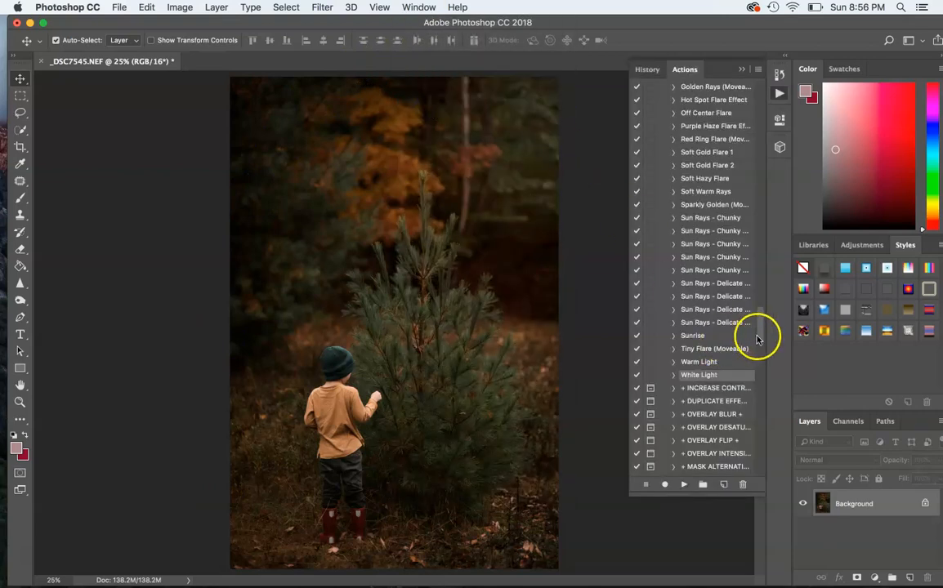
{"action": "left_click_drag", "start_coordinate": [762, 332], "coordinate": [763, 307]}
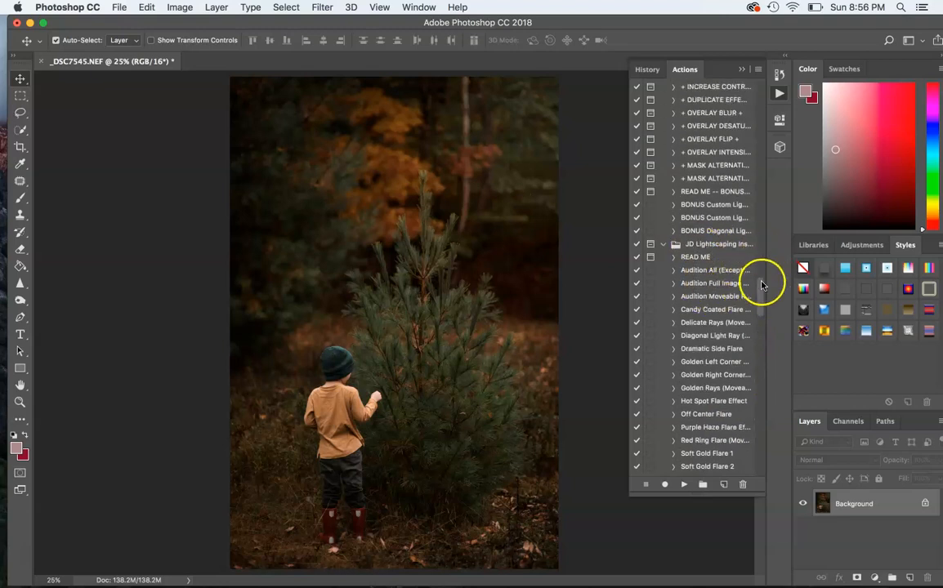
{"action": "left_click_drag", "start_coordinate": [761, 285], "coordinate": [762, 302]}
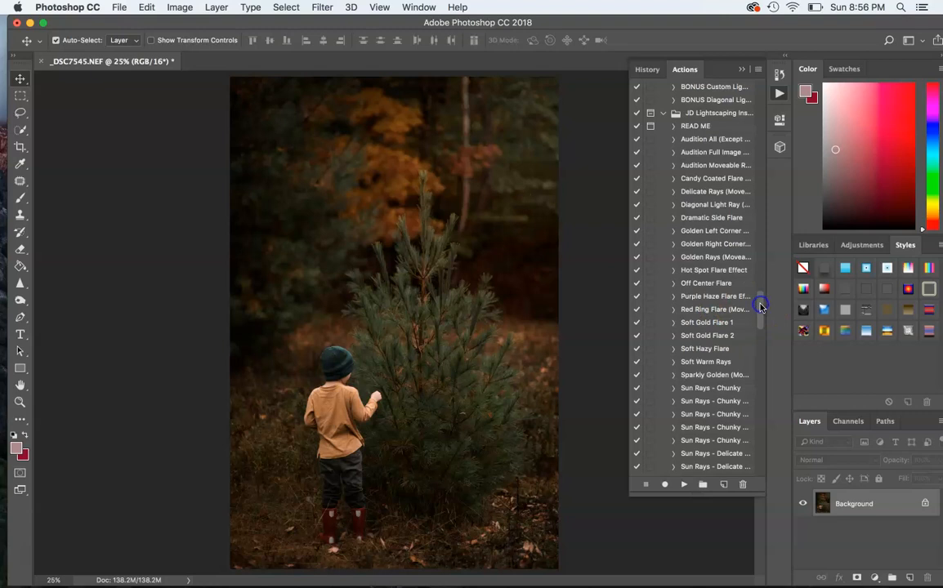
{"action": "left_click", "coordinate": [723, 243]}
{"action": "left_click", "coordinate": [686, 485]}
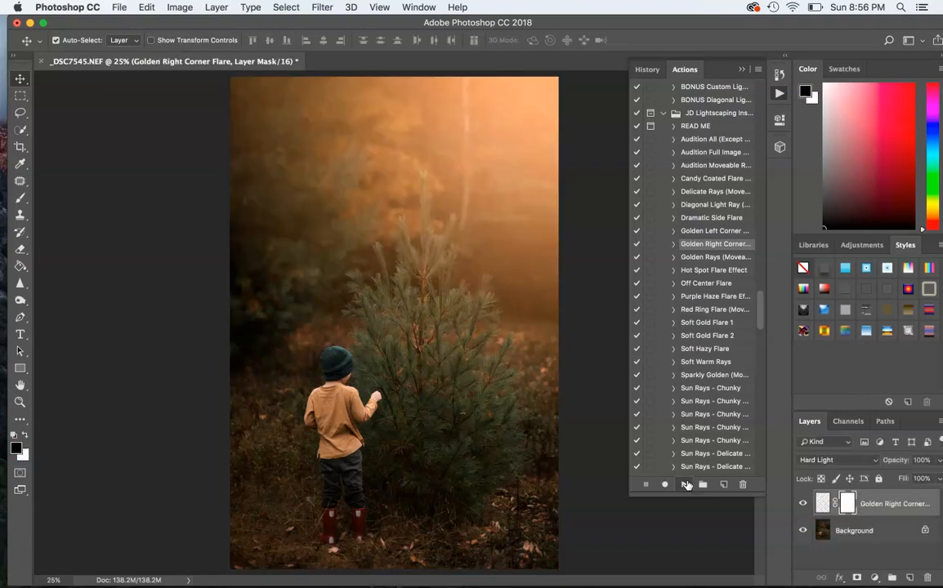
Step: Rotate the flare layer about -27°, move its center to the photo's upper right edge near X 4016, Y 619 px, and commit the transform
{"action": "left_click", "coordinate": [745, 71]}
{"action": "left_click", "coordinate": [181, 8]}
{"action": "mouse_move", "coordinate": [149, 8]}
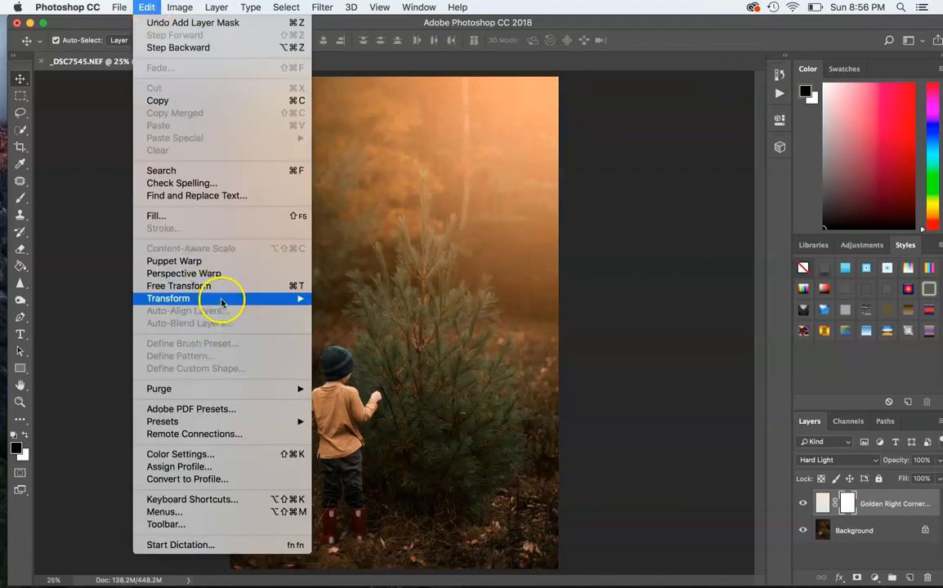
{"action": "mouse_move", "coordinate": [226, 298]}
{"action": "left_click", "coordinate": [340, 331]}
{"action": "left_click_drag", "start_coordinate": [432, 476], "coordinate": [570, 468]}
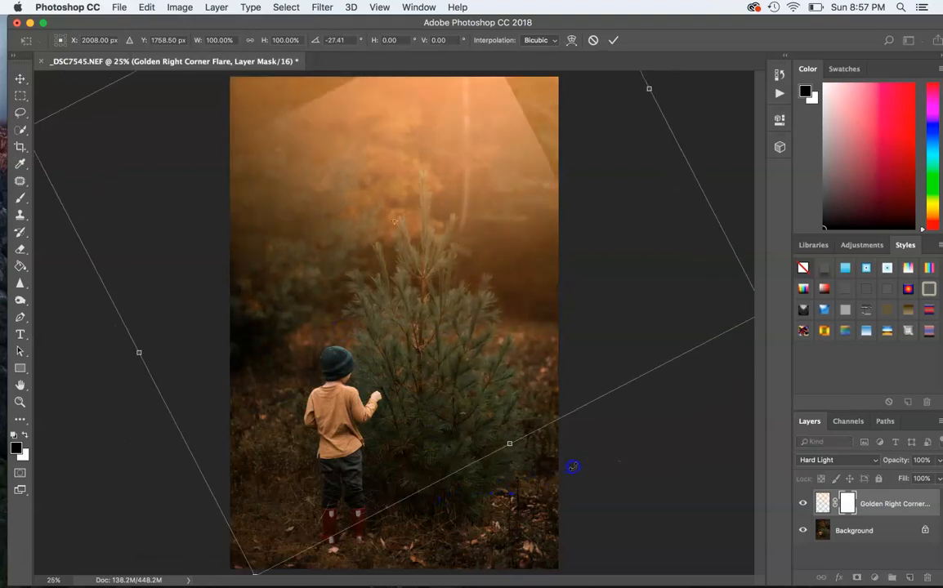
{"action": "left_click_drag", "start_coordinate": [339, 427], "coordinate": [532, 313]}
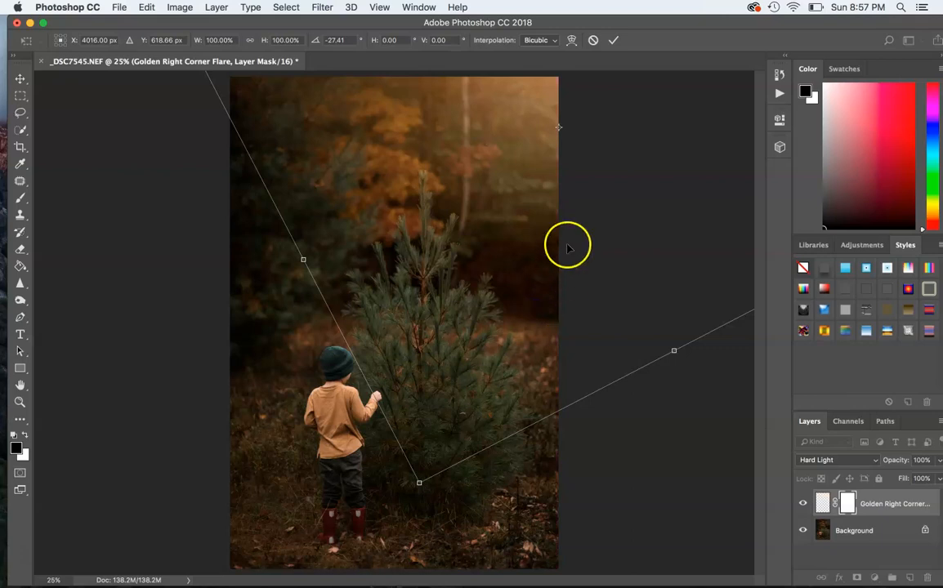
{"action": "left_click", "coordinate": [617, 40]}
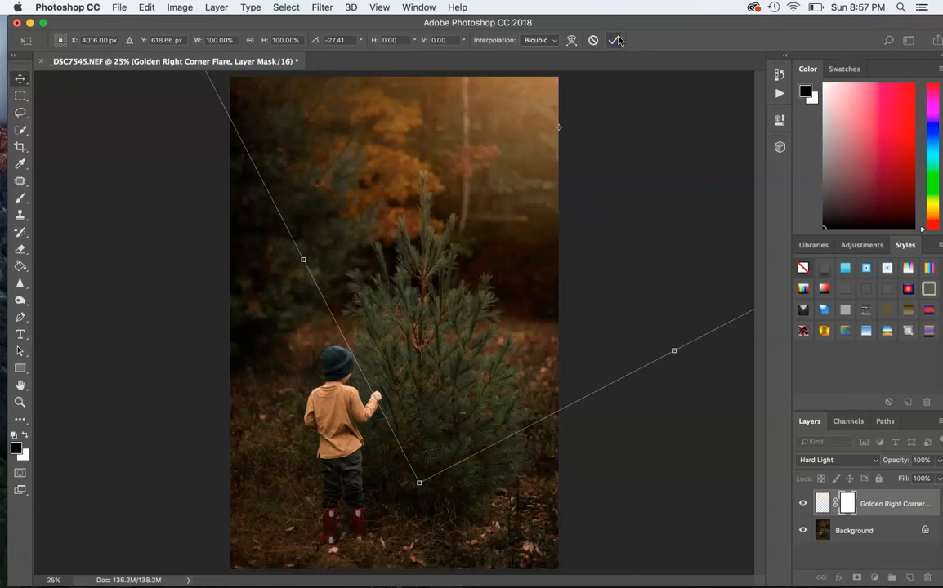
{"action": "left_click", "coordinate": [491, 323]}
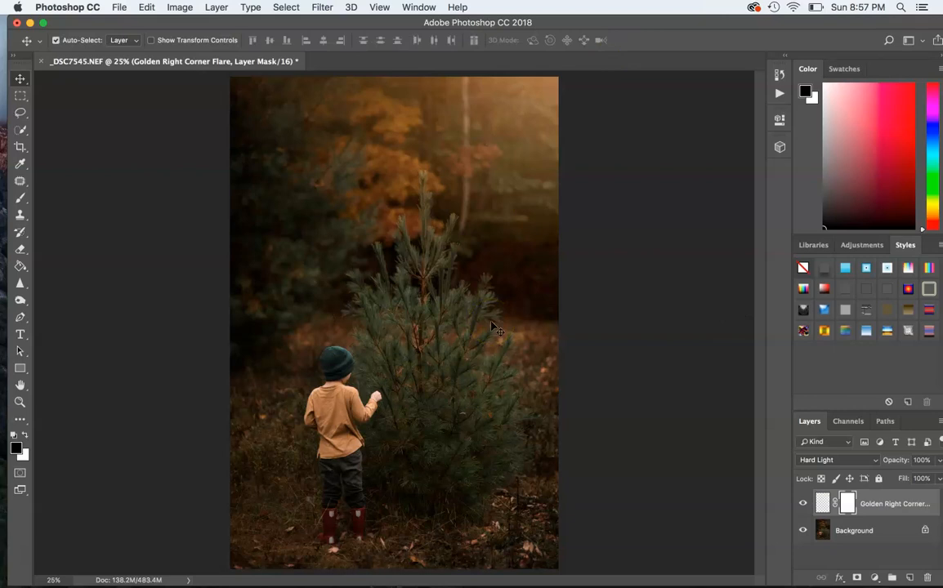
{"action": "left_click_drag", "start_coordinate": [493, 327], "coordinate": [509, 211]}
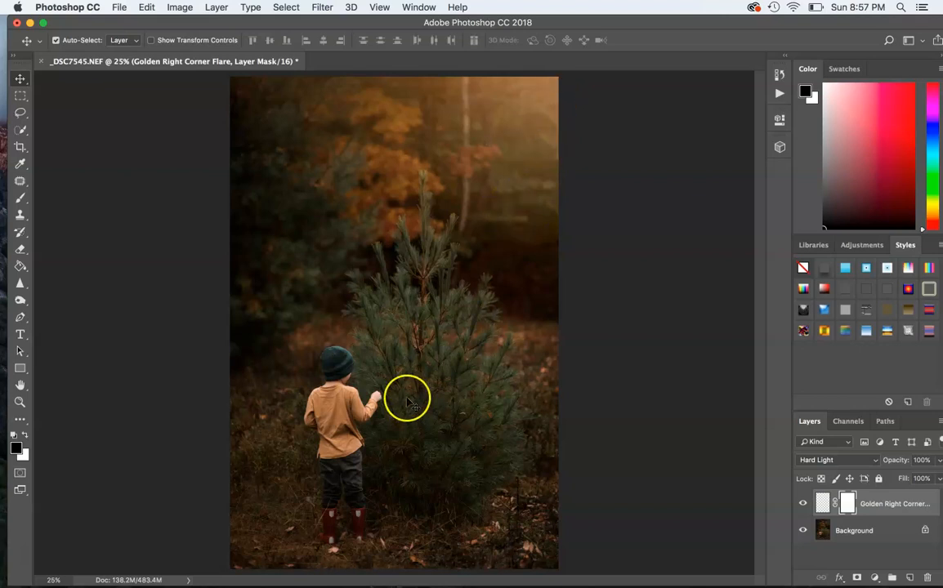
{"action": "left_click_drag", "start_coordinate": [412, 404], "coordinate": [343, 505]}
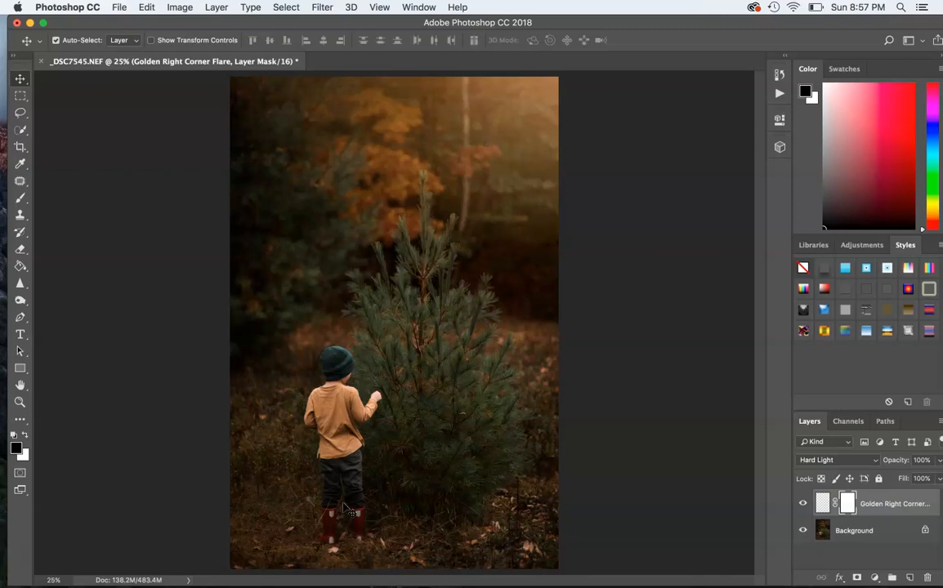
{"action": "left_click", "coordinate": [324, 342]}
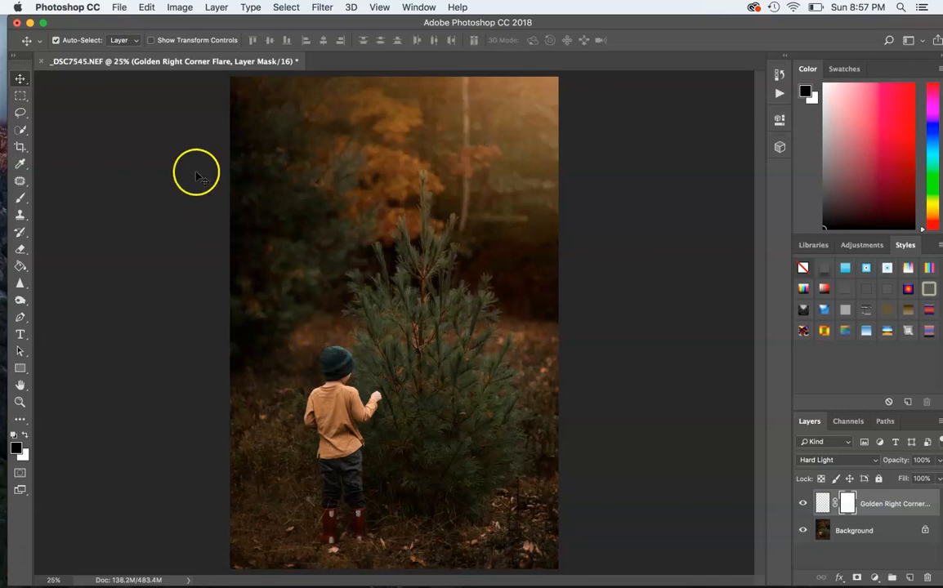
{"action": "left_click_drag", "start_coordinate": [339, 112], "coordinate": [425, 303]}
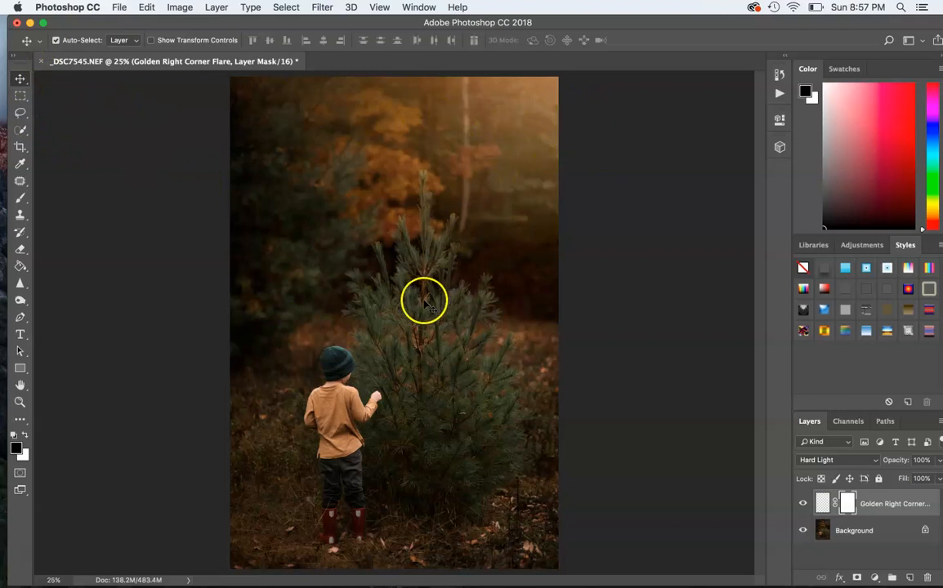
Step: Flatten the flare and photo into one background layer, and sharpen the child's red boots with the Sharpen tool
{"action": "left_click", "coordinate": [181, 8]}
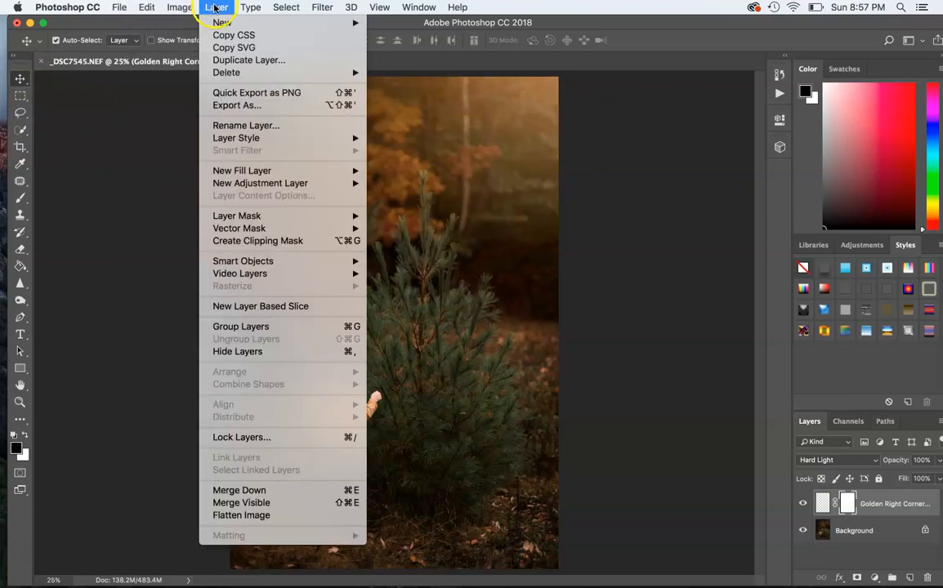
{"action": "left_click", "coordinate": [237, 515]}
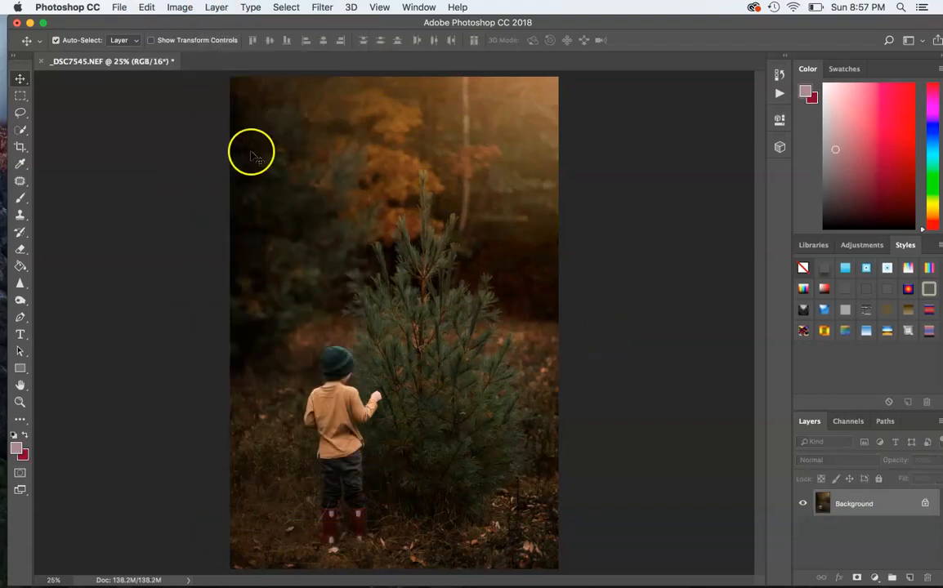
{"action": "left_click", "coordinate": [20, 282]}
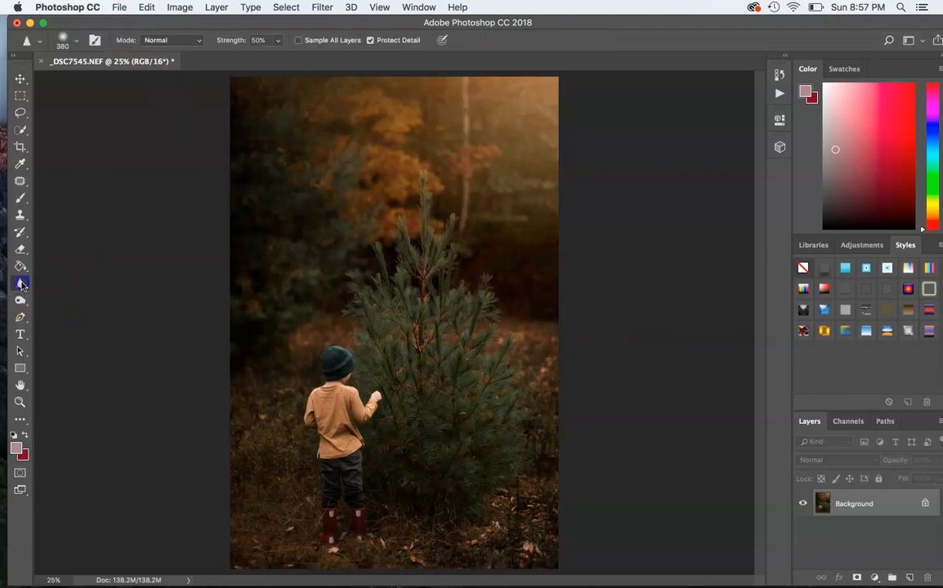
{"action": "left_click", "coordinate": [329, 506]}
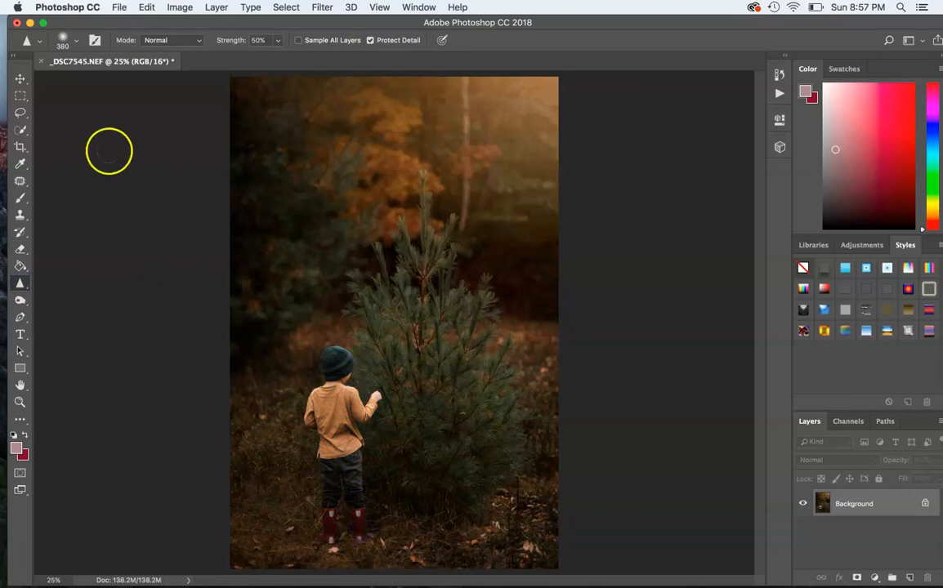
Step: Switch back to the Move tool and save the flattened photo
{"action": "left_click", "coordinate": [19, 80]}
{"action": "left_click", "coordinate": [119, 8]}
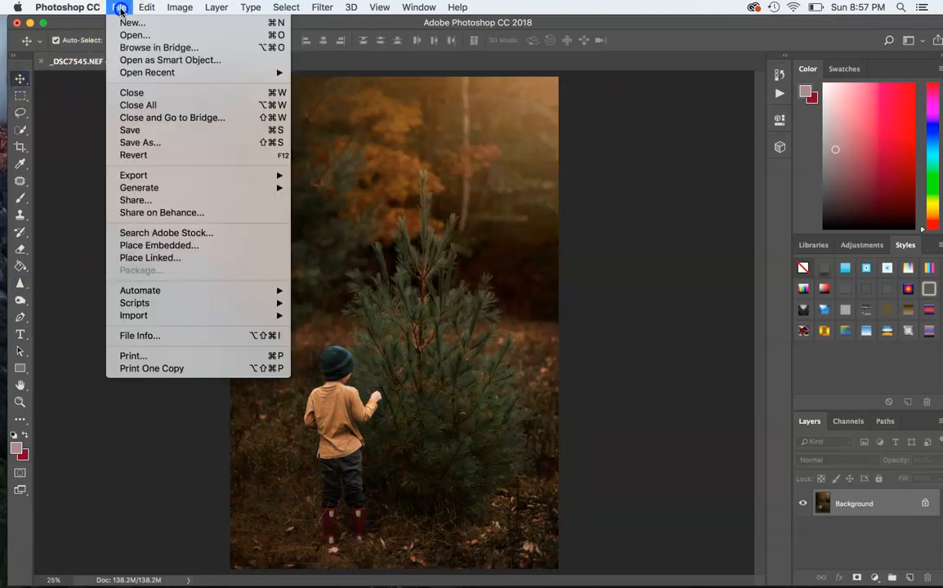
{"action": "left_click", "coordinate": [121, 133]}
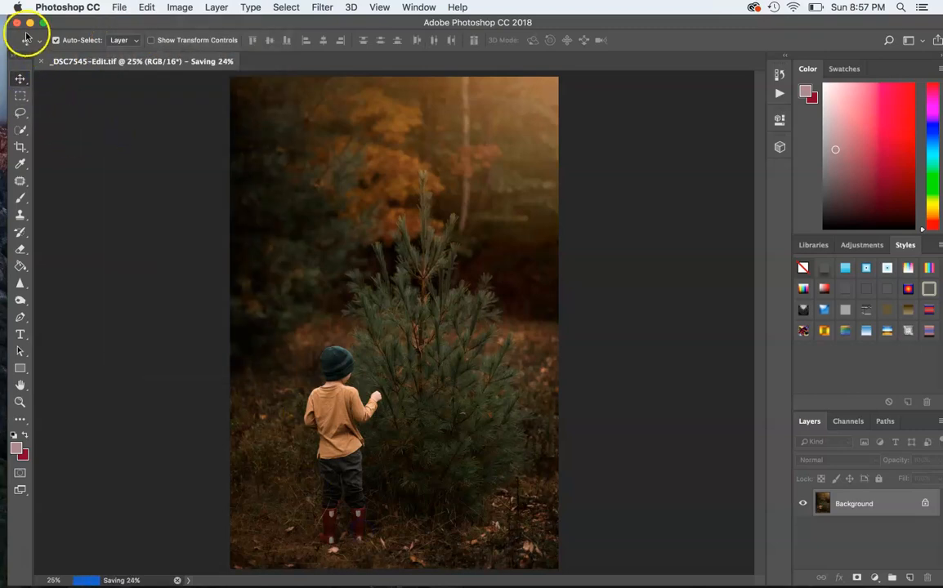
Step: Minimize the Photoshop window and switch to Lightroom Classic with the edited photo in Develop
{"action": "left_click", "coordinate": [30, 24]}
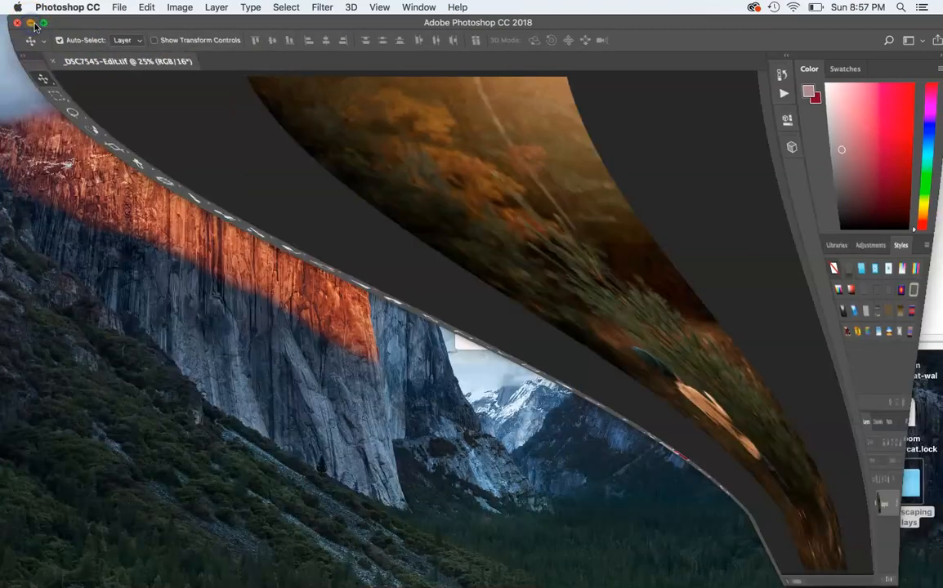
{"action": "left_click", "coordinate": [462, 72]}
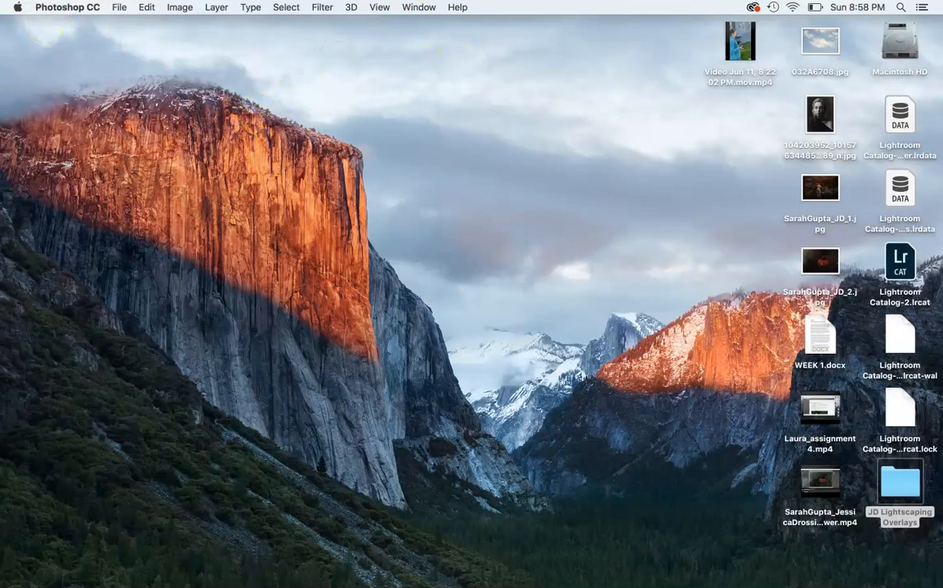
{"action": "mouse_move", "coordinate": [634, 582]}
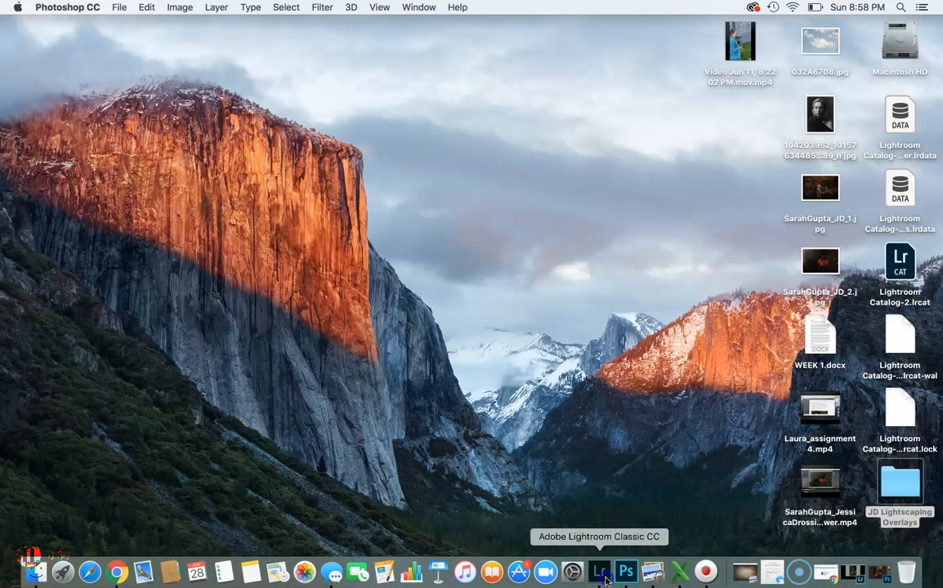
{"action": "left_click", "coordinate": [599, 573]}
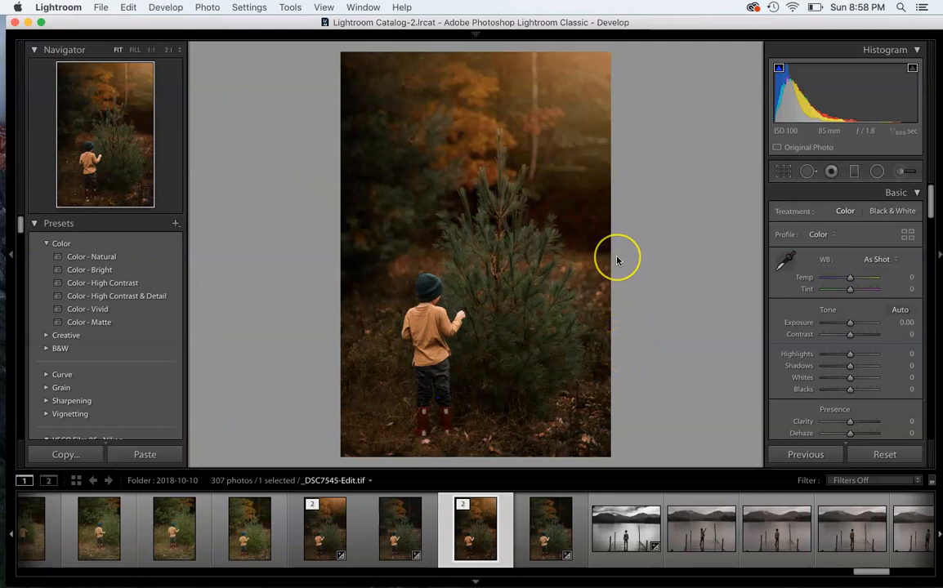
Step: Raise the black point of the RGB tone curve slightly to give the shadows a soft matte look
{"action": "left_click_drag", "start_coordinate": [930, 205], "coordinate": [928, 237]}
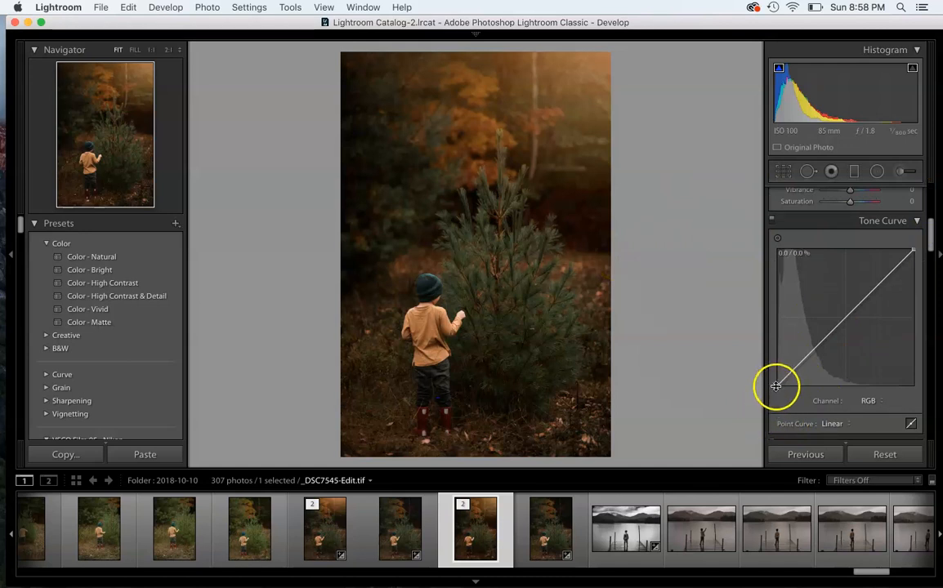
{"action": "left_click_drag", "start_coordinate": [776, 390], "coordinate": [773, 386]}
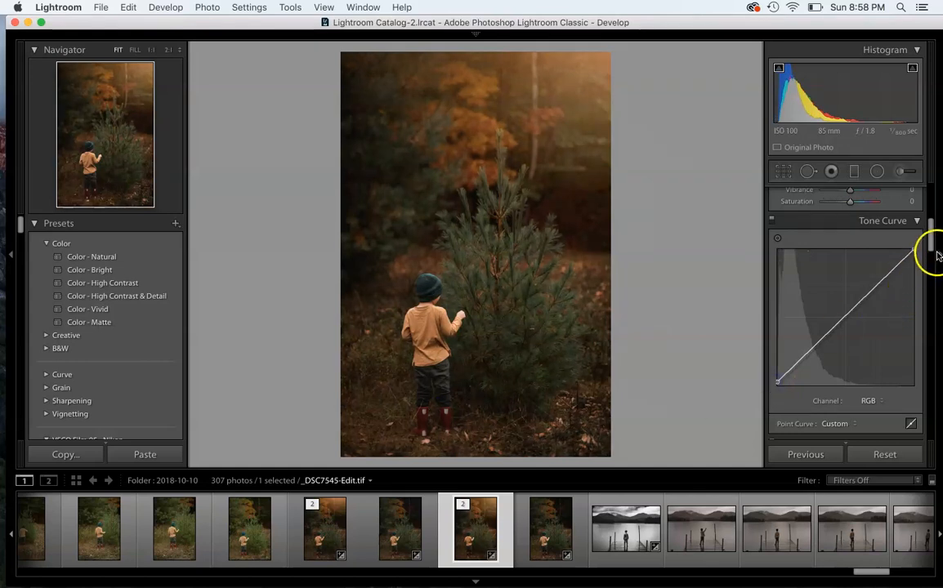
Step: Set the photo's Clarity to +11, Contrast to +8 and Blacks to -3
{"action": "left_click_drag", "start_coordinate": [933, 238], "coordinate": [935, 218]}
{"action": "left_click_drag", "start_coordinate": [850, 345], "coordinate": [854, 351]}
{"action": "left_click_drag", "start_coordinate": [854, 351], "coordinate": [855, 352]}
{"action": "left_click_drag", "start_coordinate": [850, 266], "coordinate": [855, 265]}
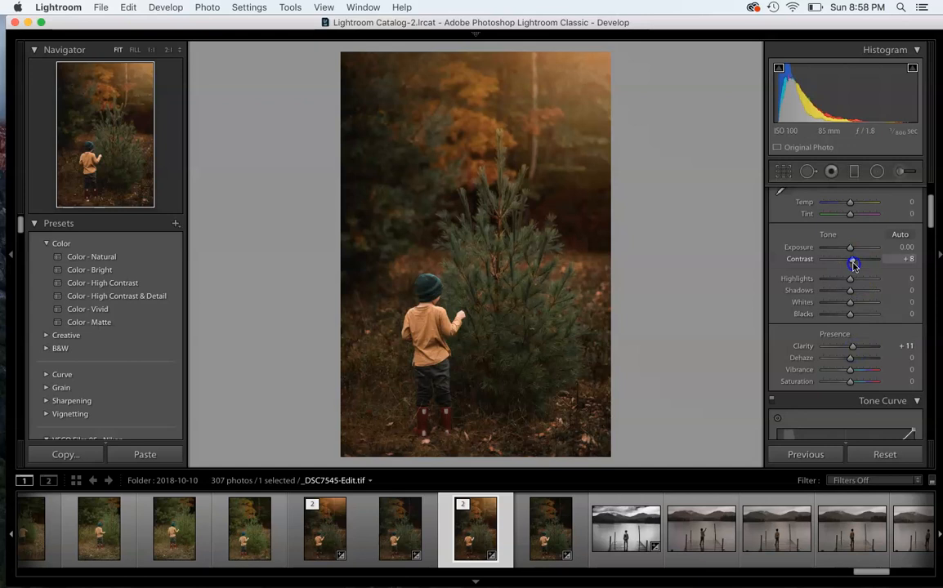
{"action": "left_click_drag", "start_coordinate": [851, 314], "coordinate": [849, 314]}
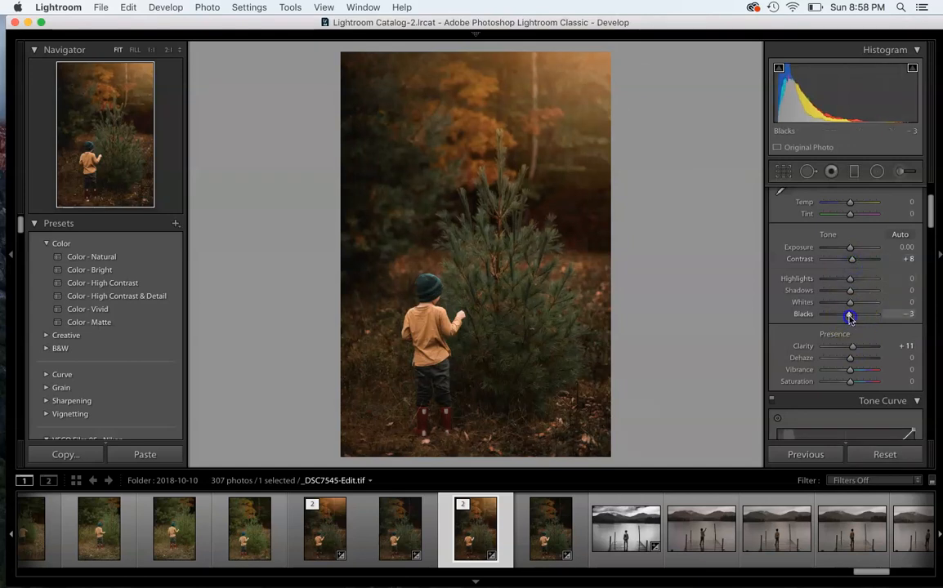
Step: Set the Luminance noise reduction to 27 to smooth the photo
{"action": "left_click_drag", "start_coordinate": [932, 219], "coordinate": [899, 321]}
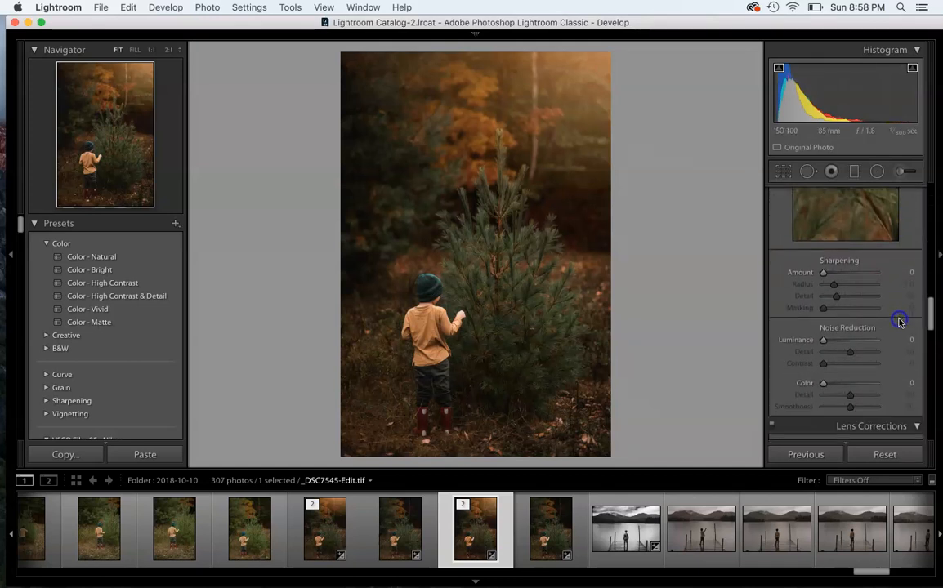
{"action": "left_click_drag", "start_coordinate": [823, 340], "coordinate": [840, 345]}
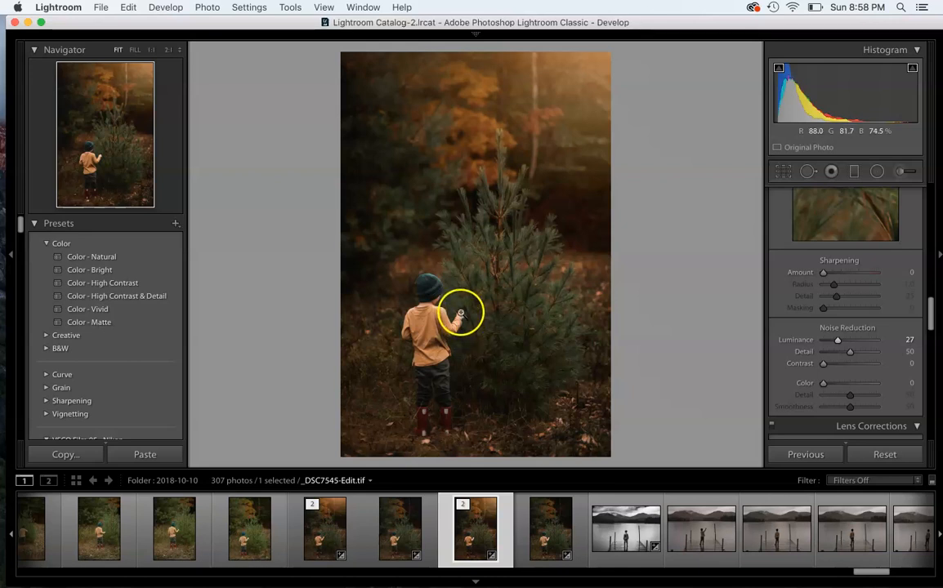
Step: Brush over the child's bright hand with the Adjustment Brush, reduce its Highlights to about -26, and close the brush
{"action": "left_click_drag", "start_coordinate": [929, 306], "coordinate": [940, 150]}
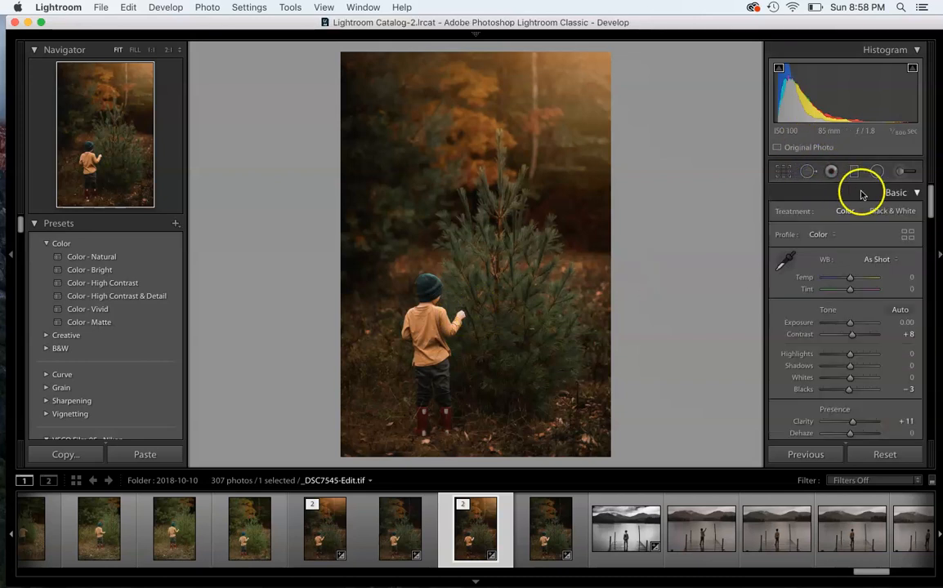
{"action": "left_click", "coordinate": [900, 171]}
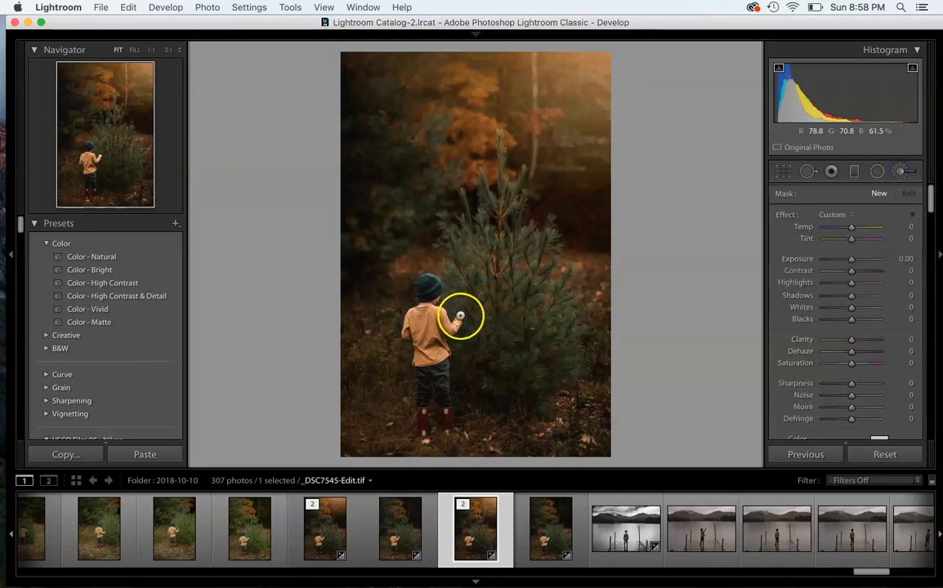
{"action": "left_click", "coordinate": [462, 315]}
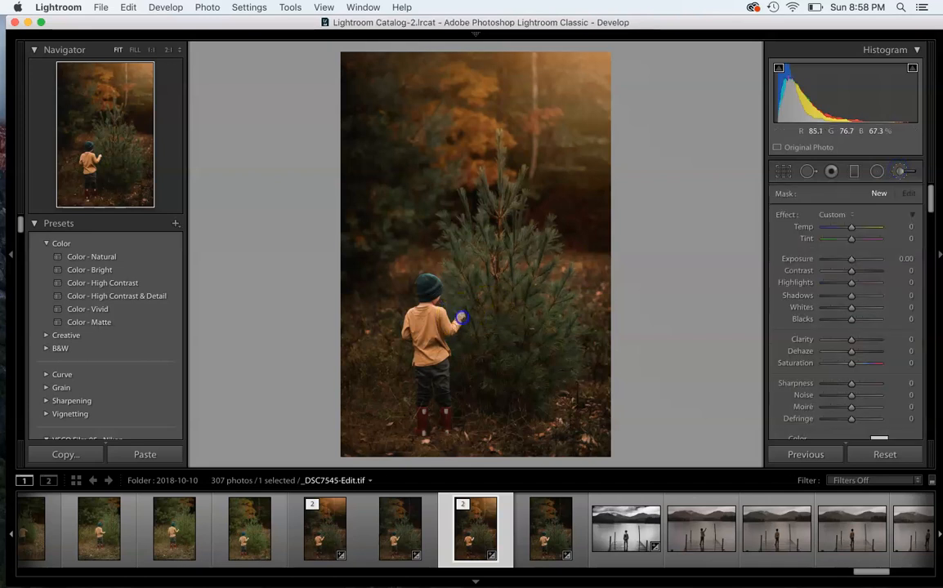
{"action": "left_click_drag", "start_coordinate": [851, 286], "coordinate": [844, 288]}
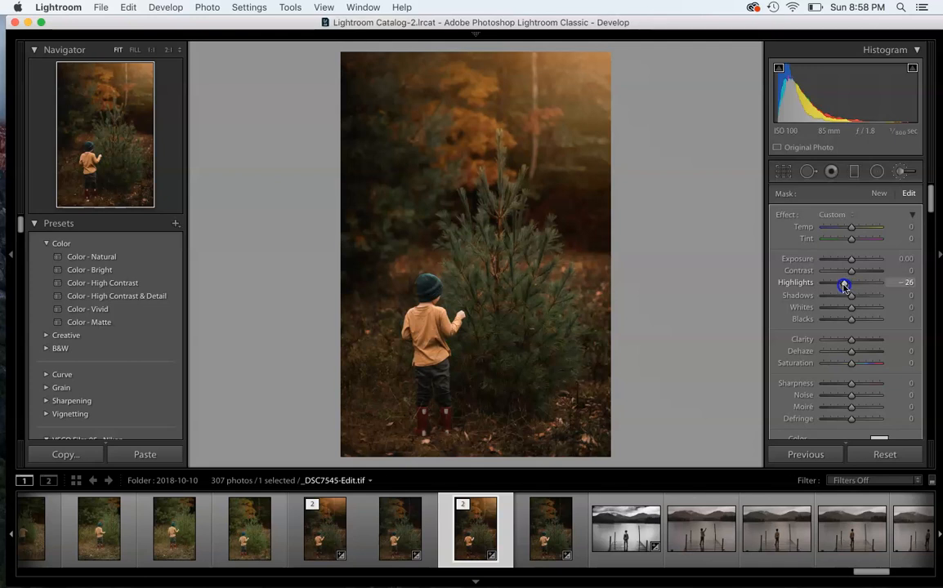
{"action": "left_click_drag", "start_coordinate": [929, 208], "coordinate": [932, 237]}
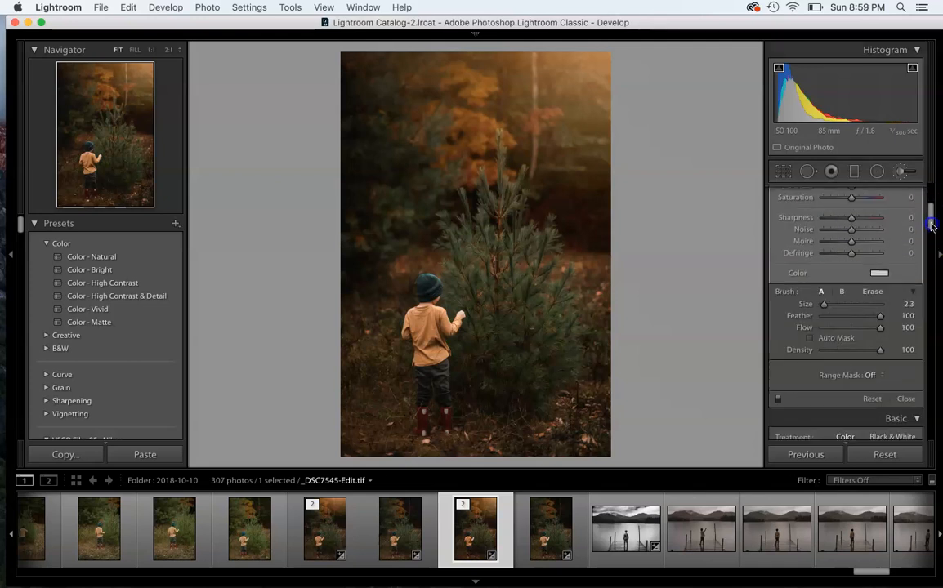
{"action": "left_click", "coordinate": [912, 400]}
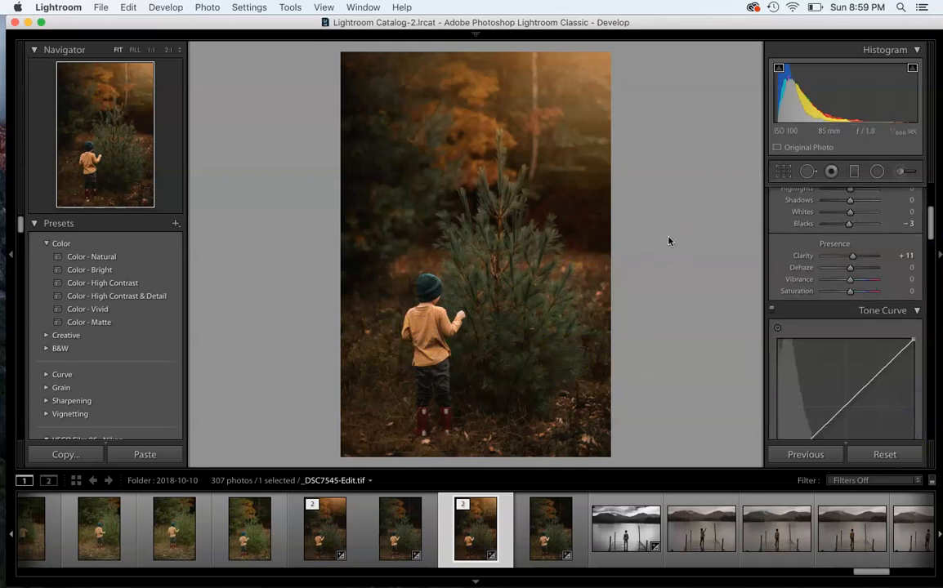
{"action": "left_click", "coordinate": [244, 227]}
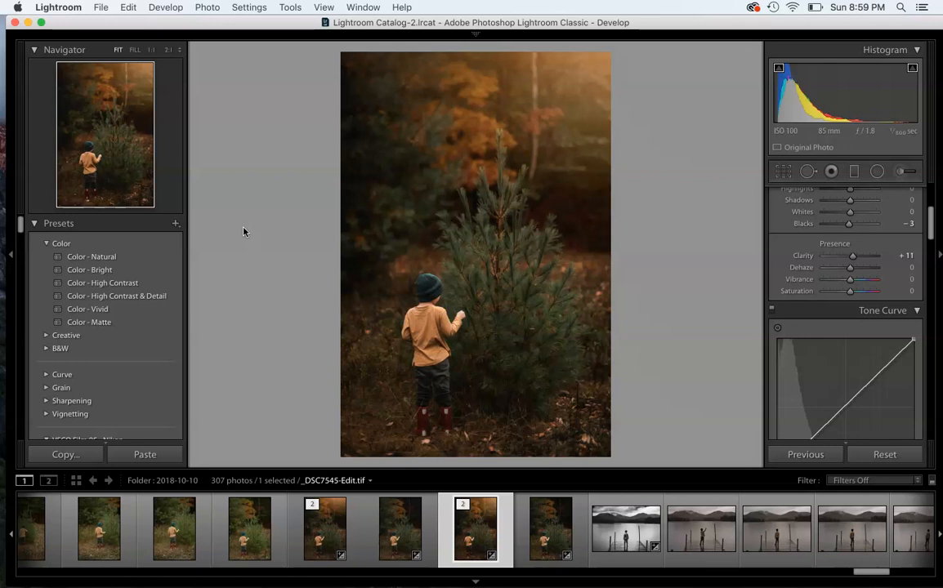
{"action": "mouse_move", "coordinate": [226, 26]}
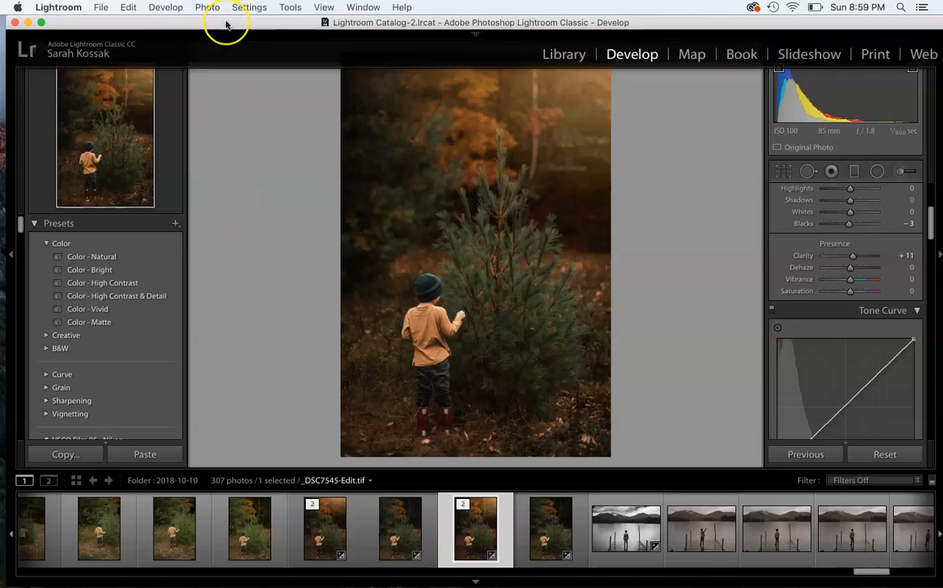